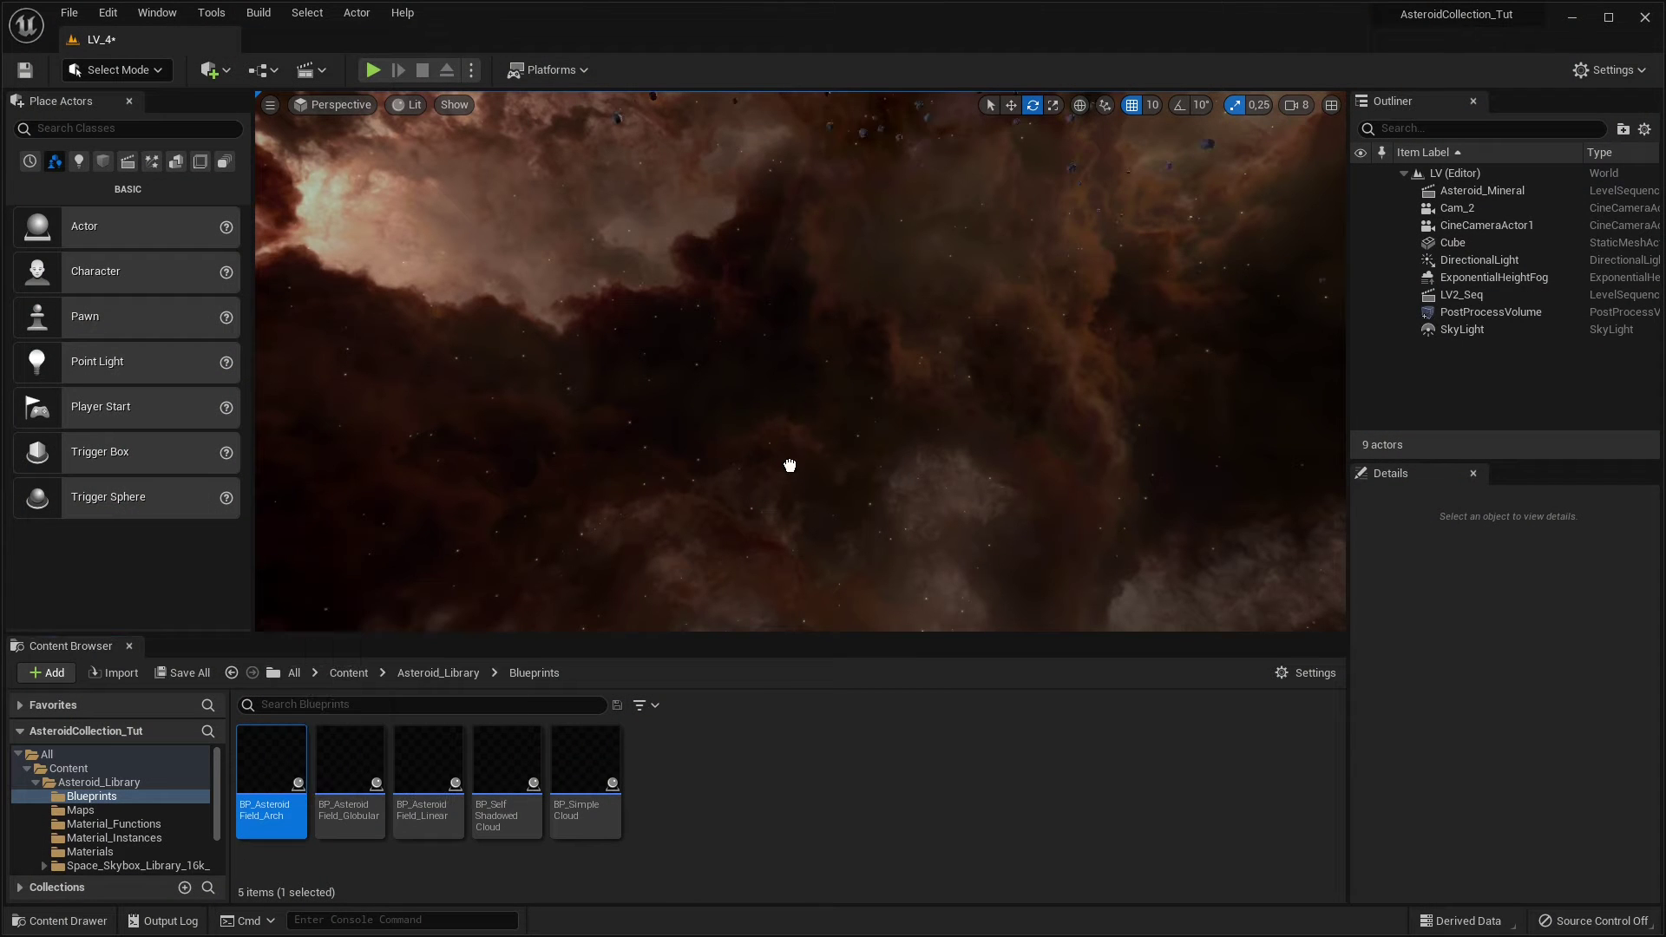
# Add a BP_AsteroidField_Arch actor to the level and frame its asteroid field in the viewport.
pyautogui.moveTo(796, 483); pyautogui.dragTo(791, 492)
pyautogui.moveTo(938, 436); pyautogui.dragTo(1042, 475, button='right')
pyautogui.moveTo(794, 379); pyautogui.dragTo(528, 371)
pyautogui.click(1008, 512)
pyautogui.moveTo(1008, 473); pyautogui.dragTo(1089, 329, button='right')
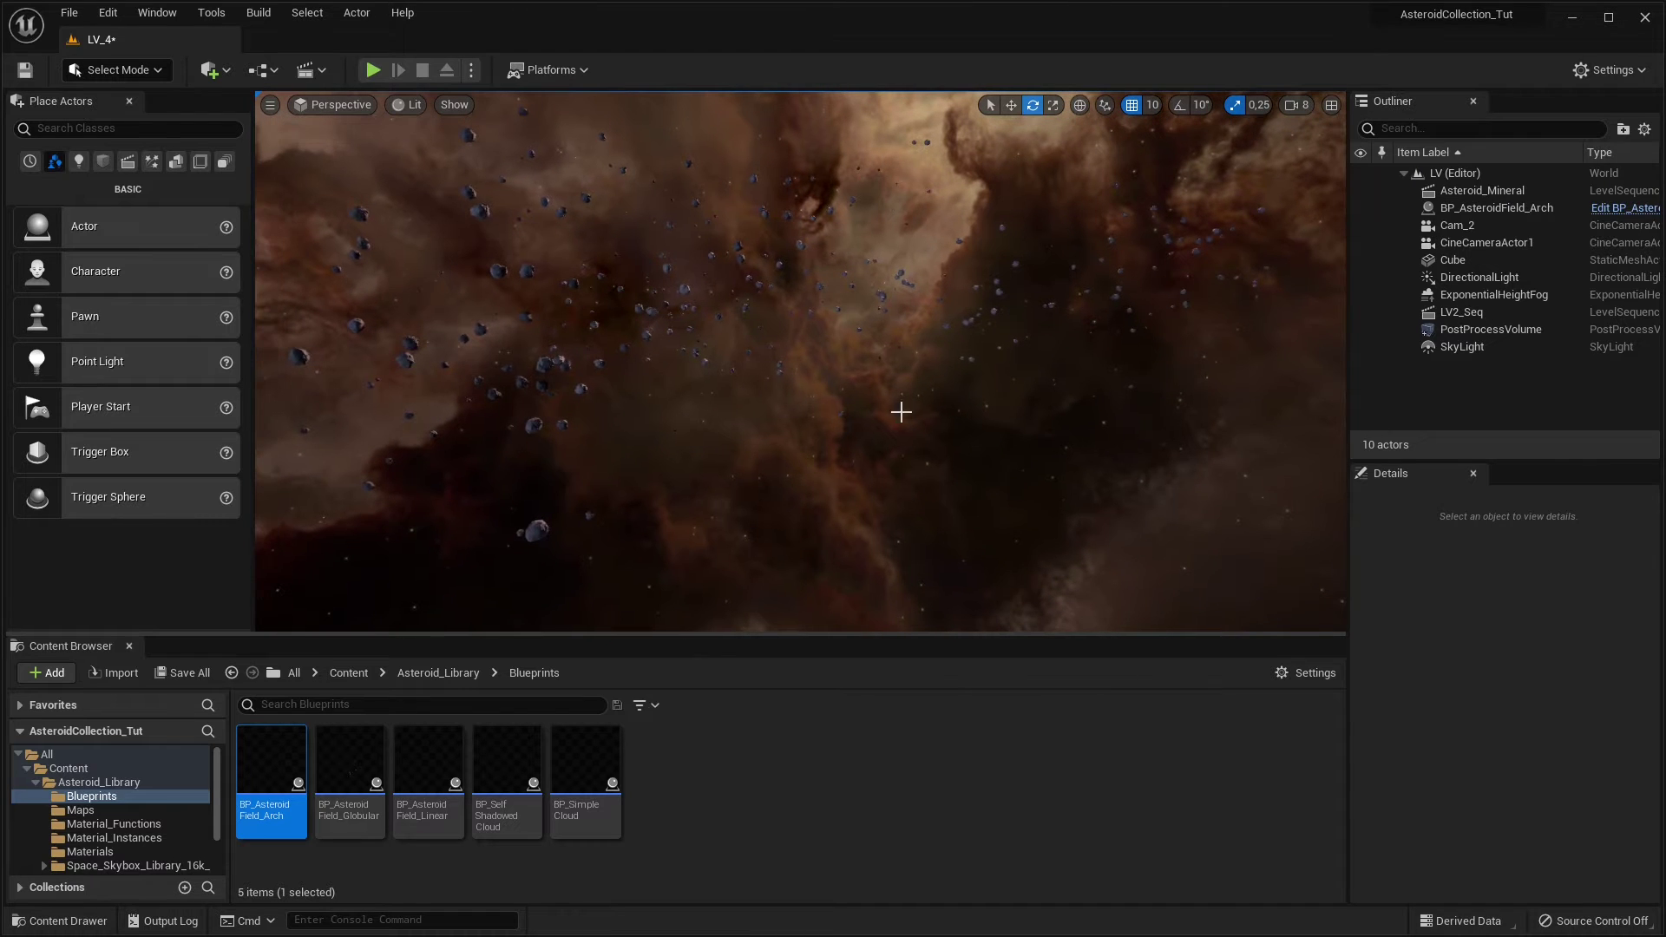
# Select the arch asteroid field and set its Number Of Asteroids to 60.
pyautogui.click(966, 312)
pyautogui.scroll(-5, 1519, 738)
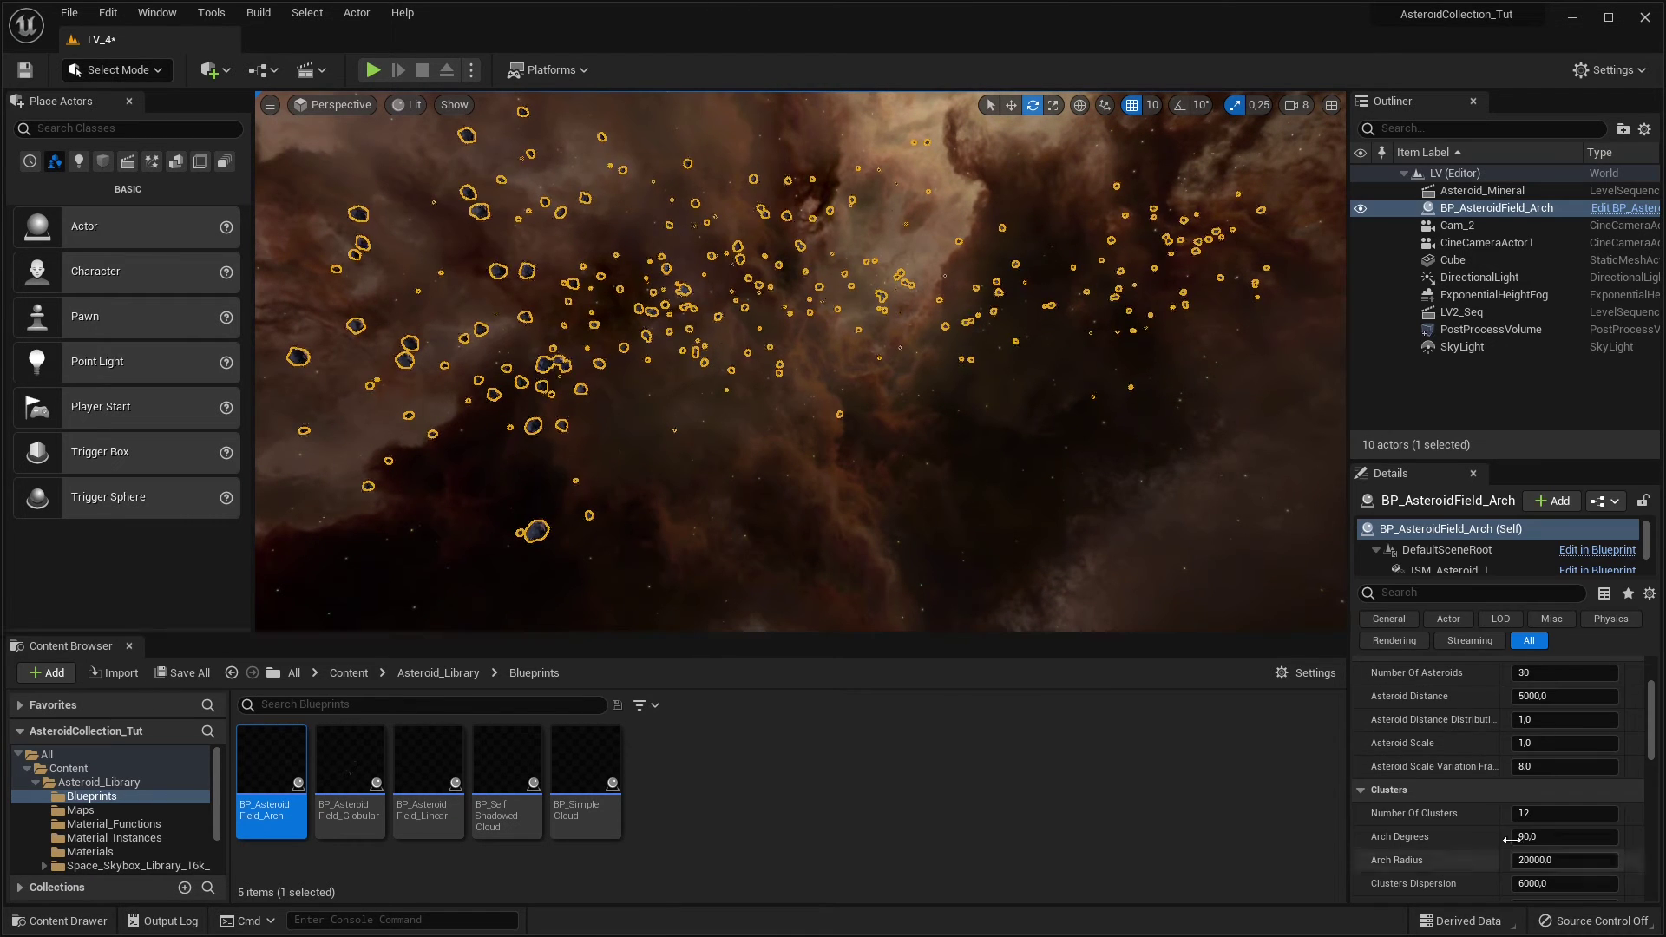
pyautogui.scroll(3, 1578, 784)
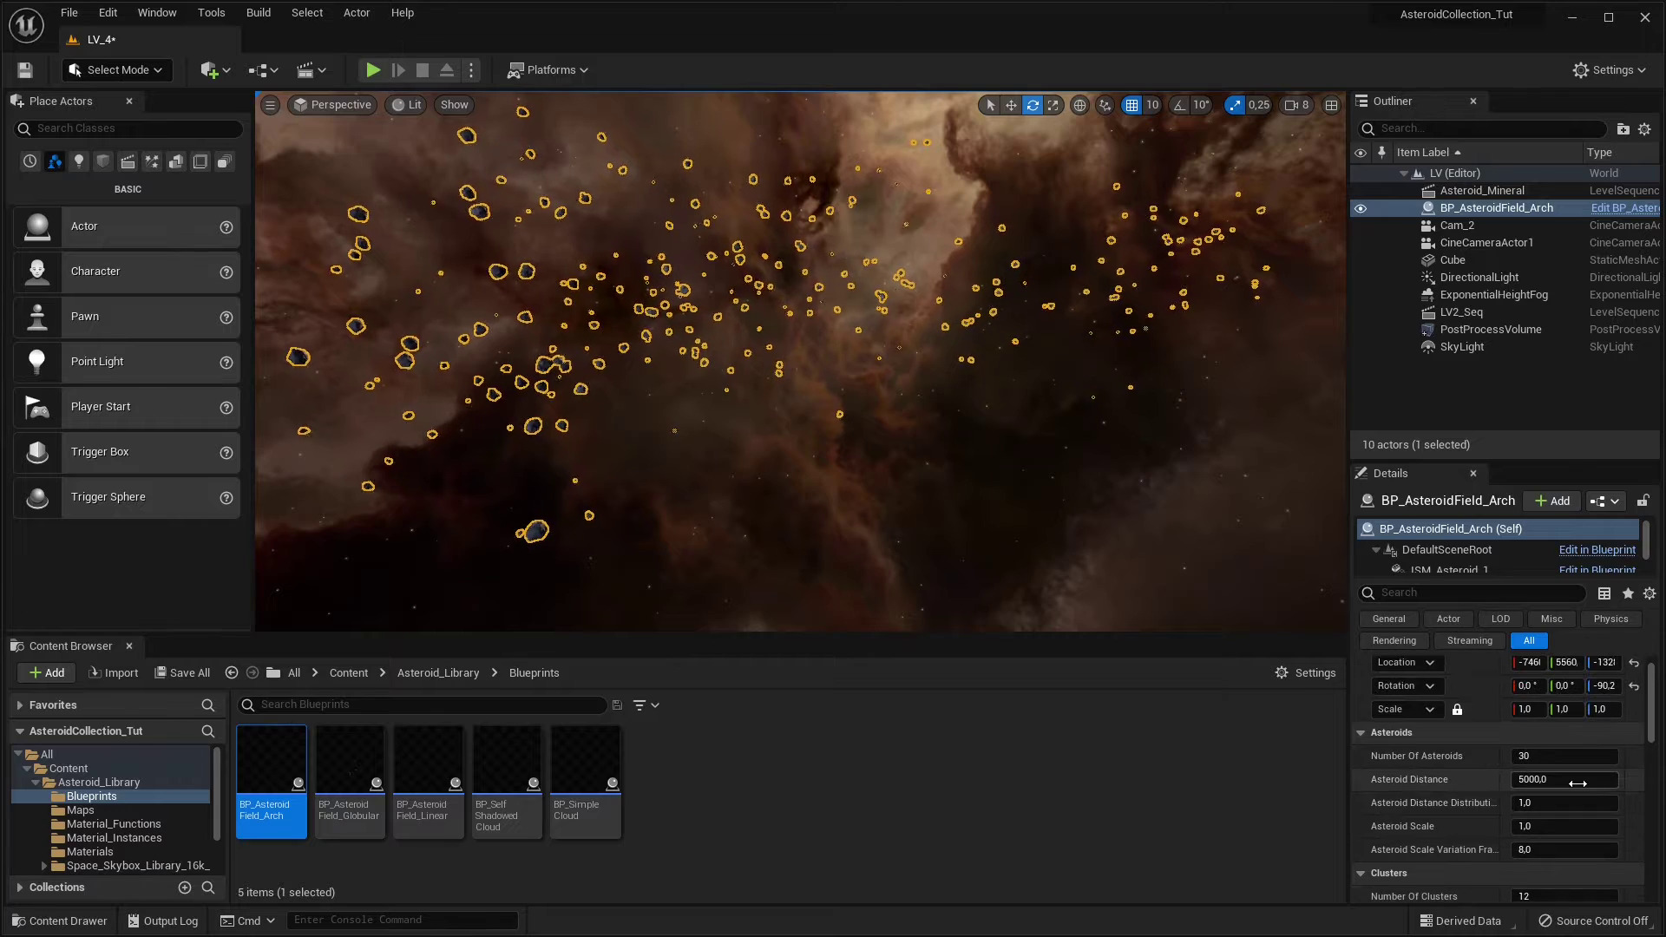
pyautogui.scroll(-3, 1578, 784)
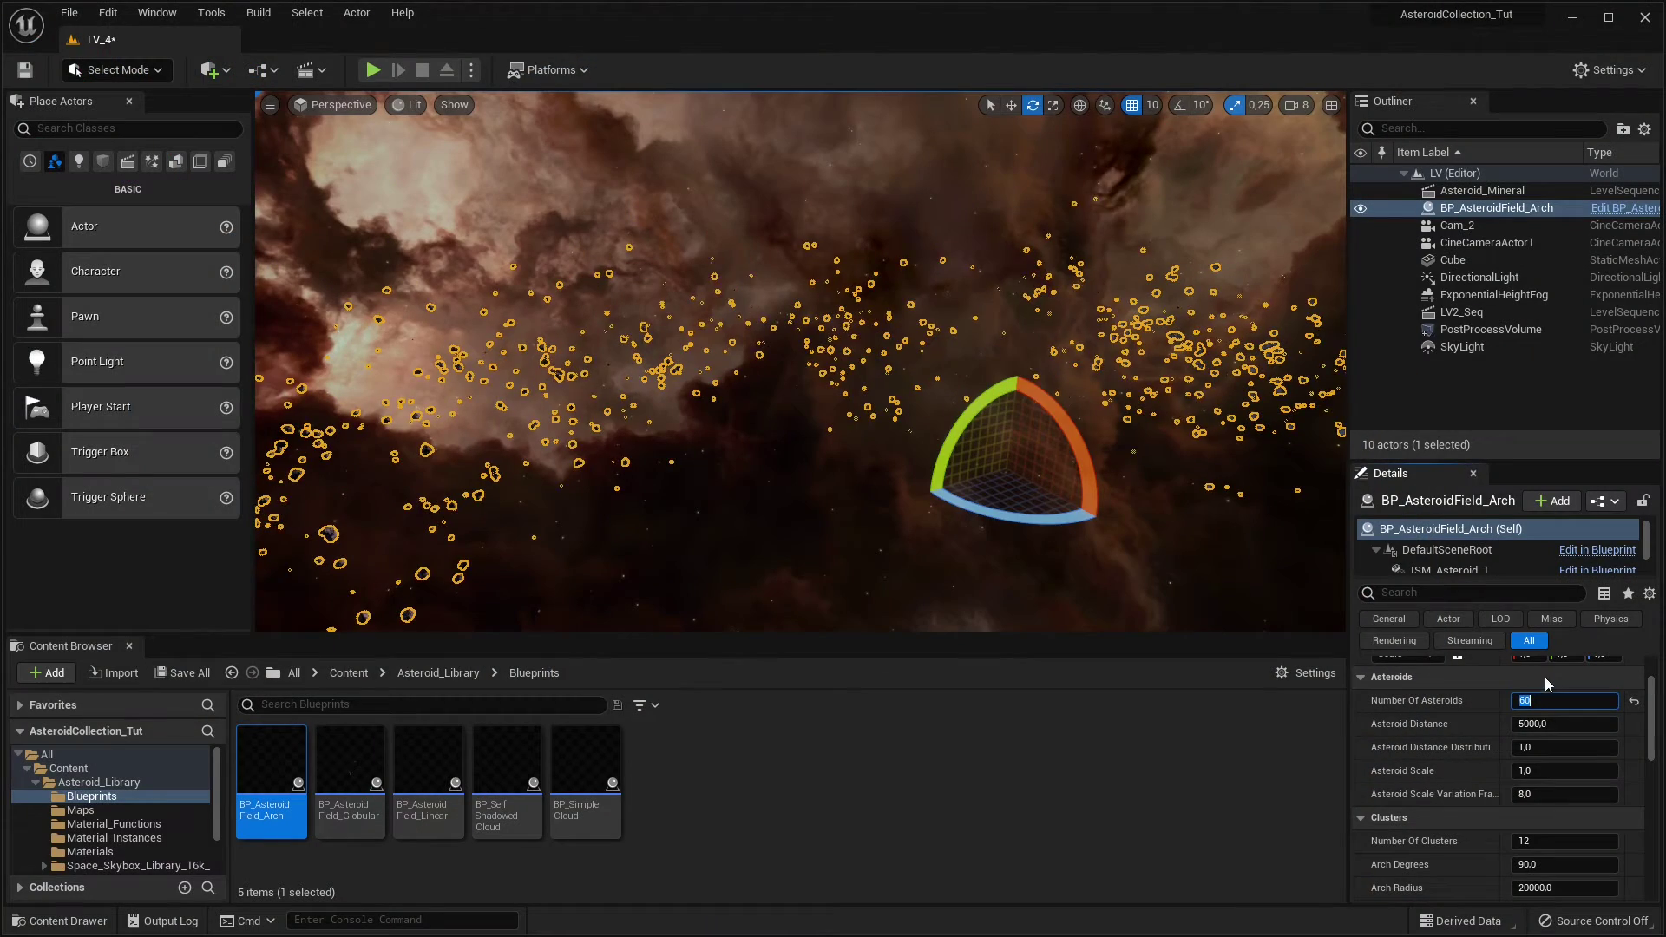
# Move the arch asteroid field along its Y axis and set its Number Of Clusters to 16.
pyautogui.click(1012, 105)
pyautogui.moveTo(1052, 493); pyautogui.dragTo(949, 439)
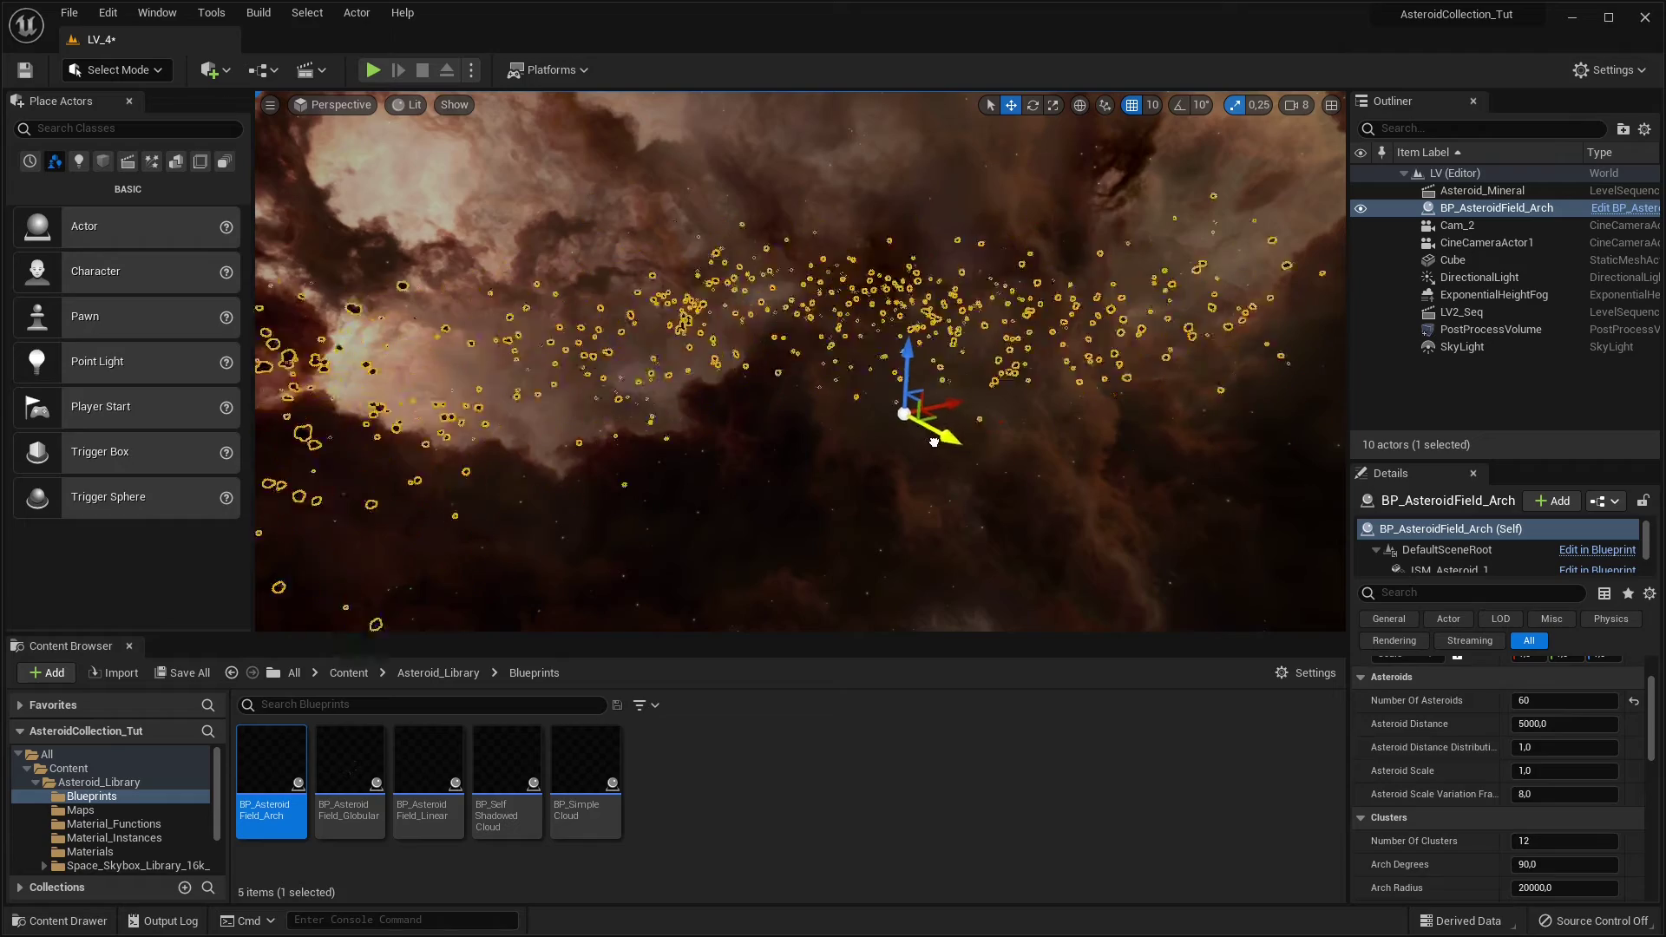
pyautogui.click(1559, 843)
pyautogui.write('16')
pyautogui.press('Return')
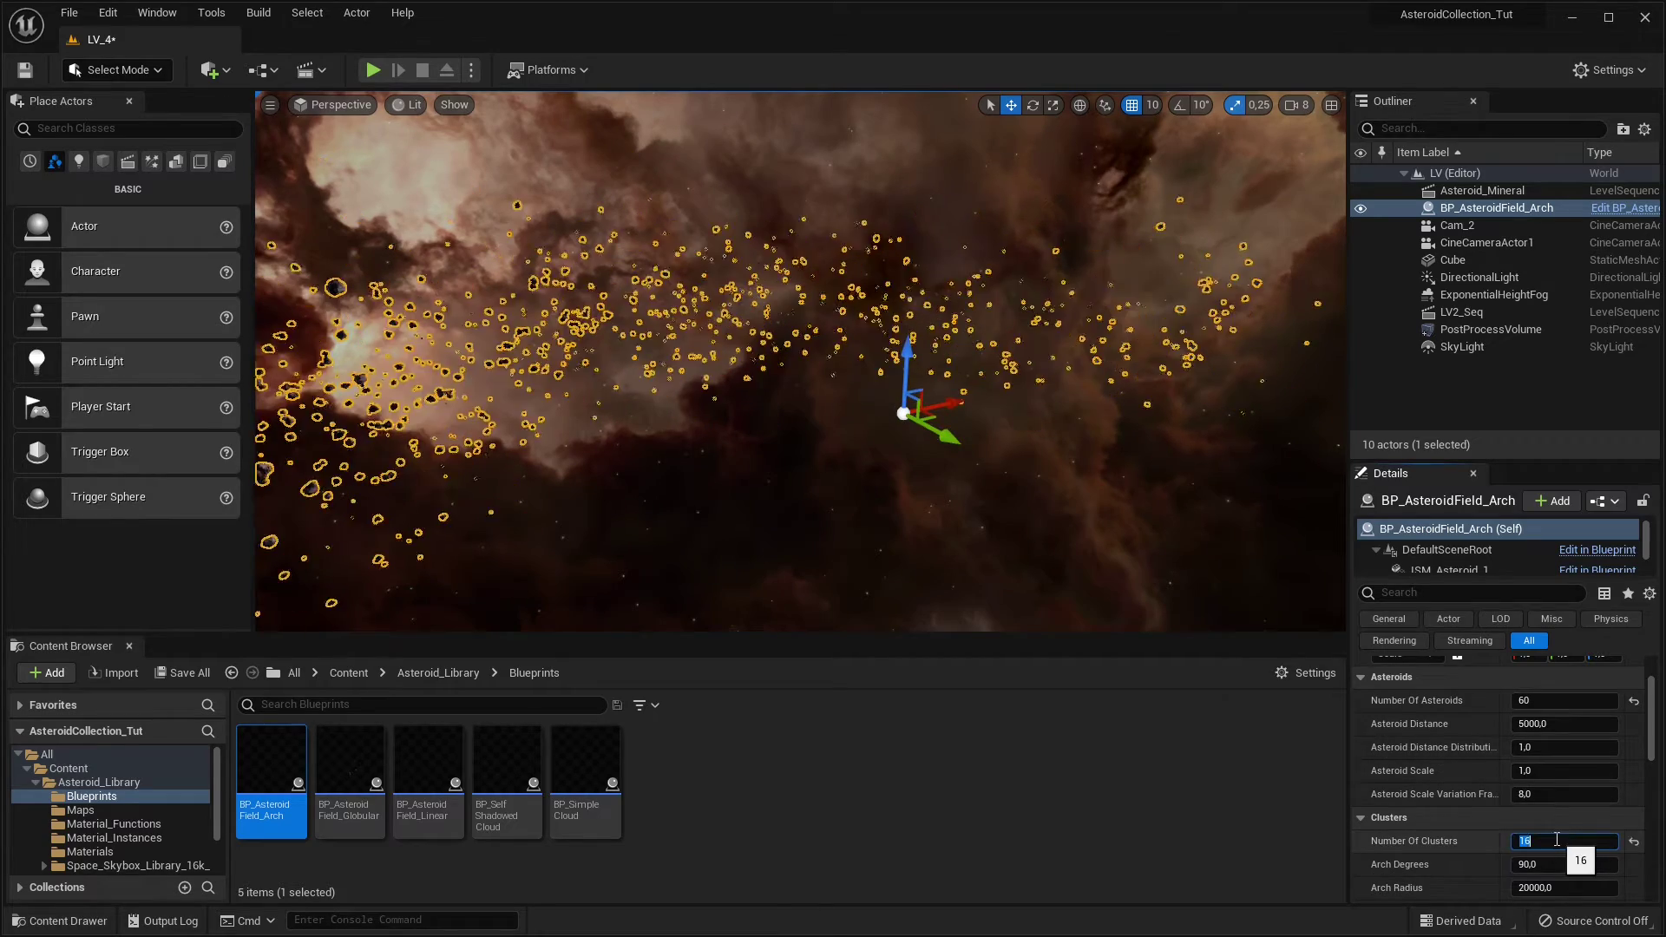
# Set the arch field's Asteroid Distance to 8000 and its Arch Radius to 30000.
pyautogui.click(1550, 724)
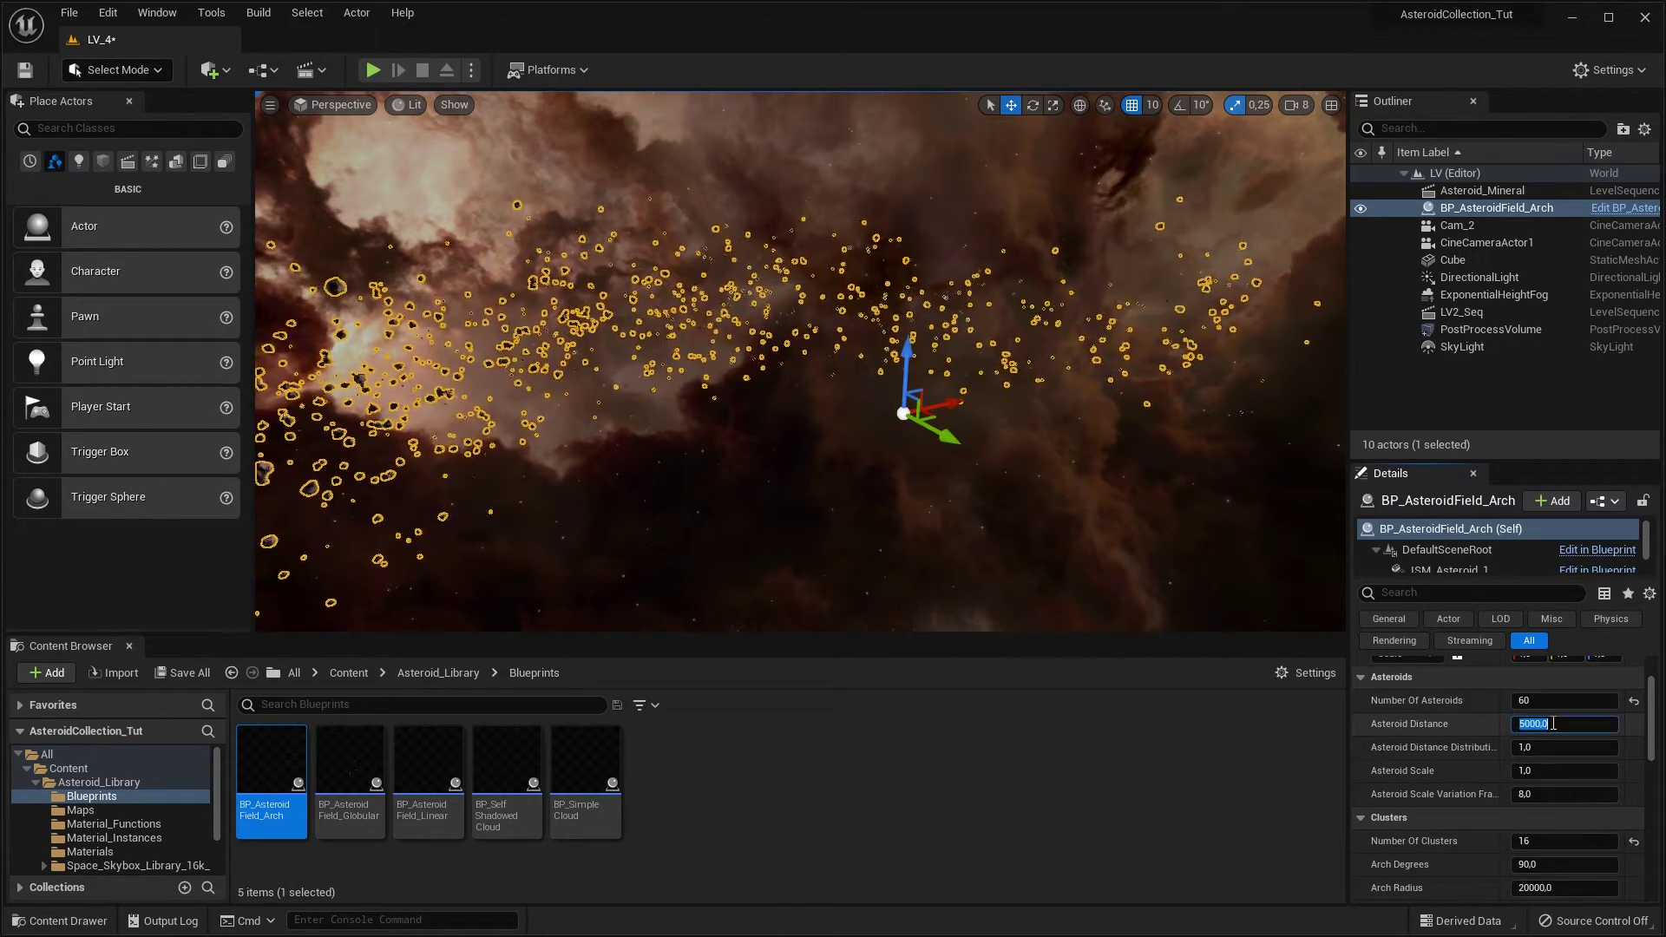
pyautogui.write('8000')
pyautogui.press('Return')
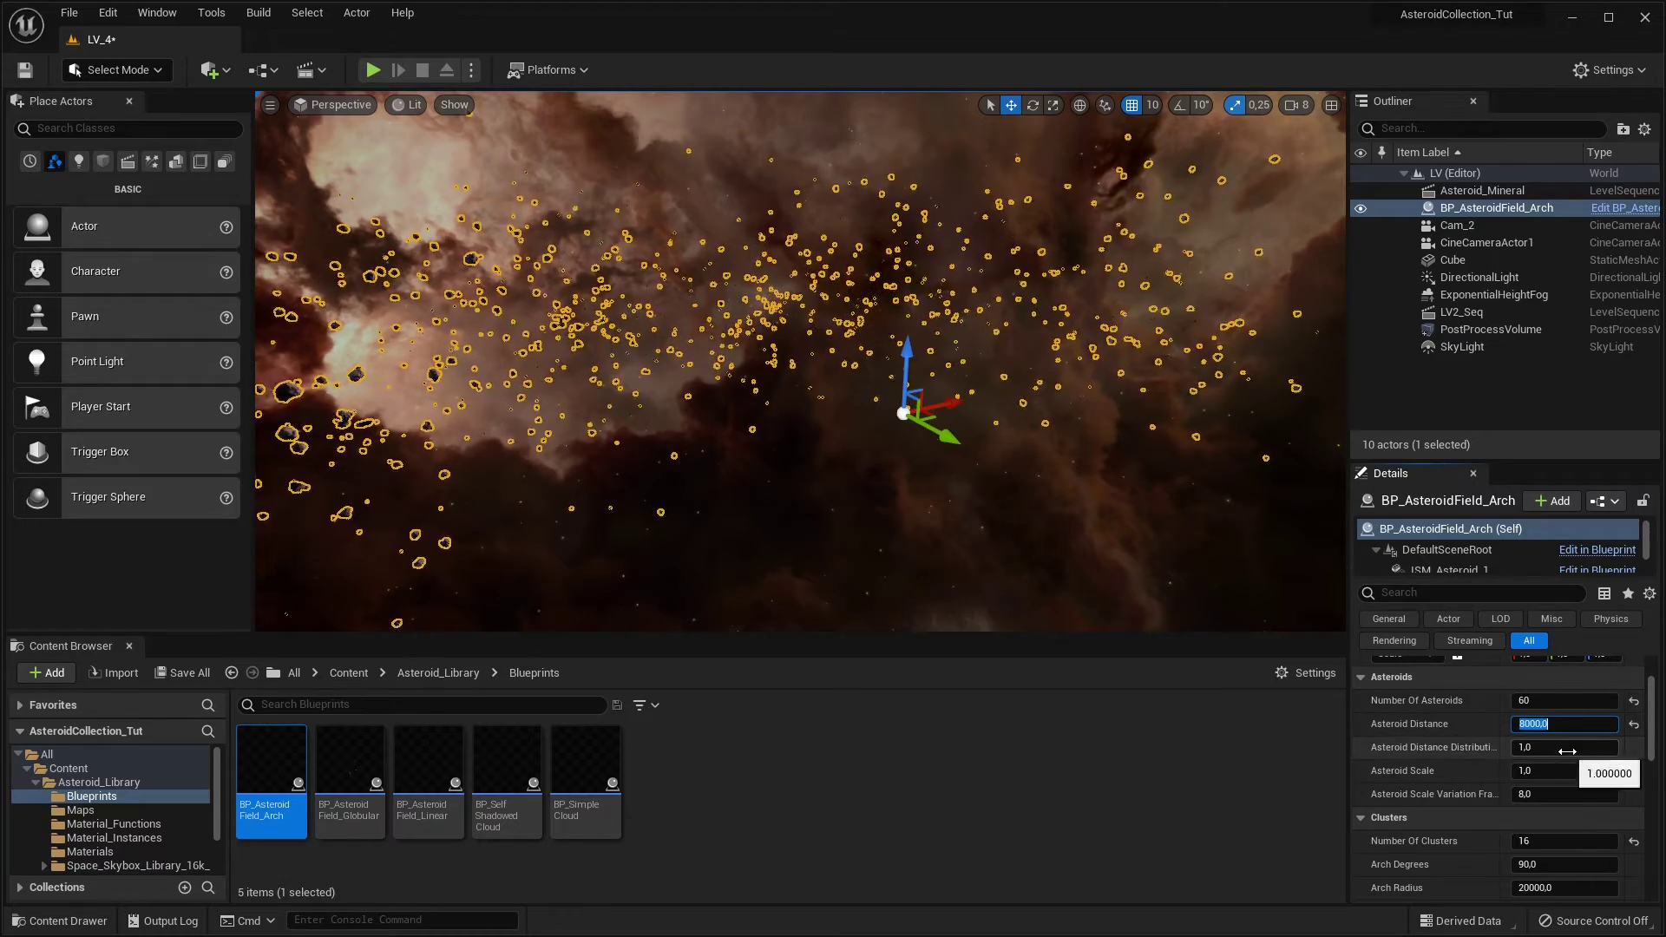
pyautogui.scroll(-2, 1567, 757)
pyautogui.click(1577, 835)
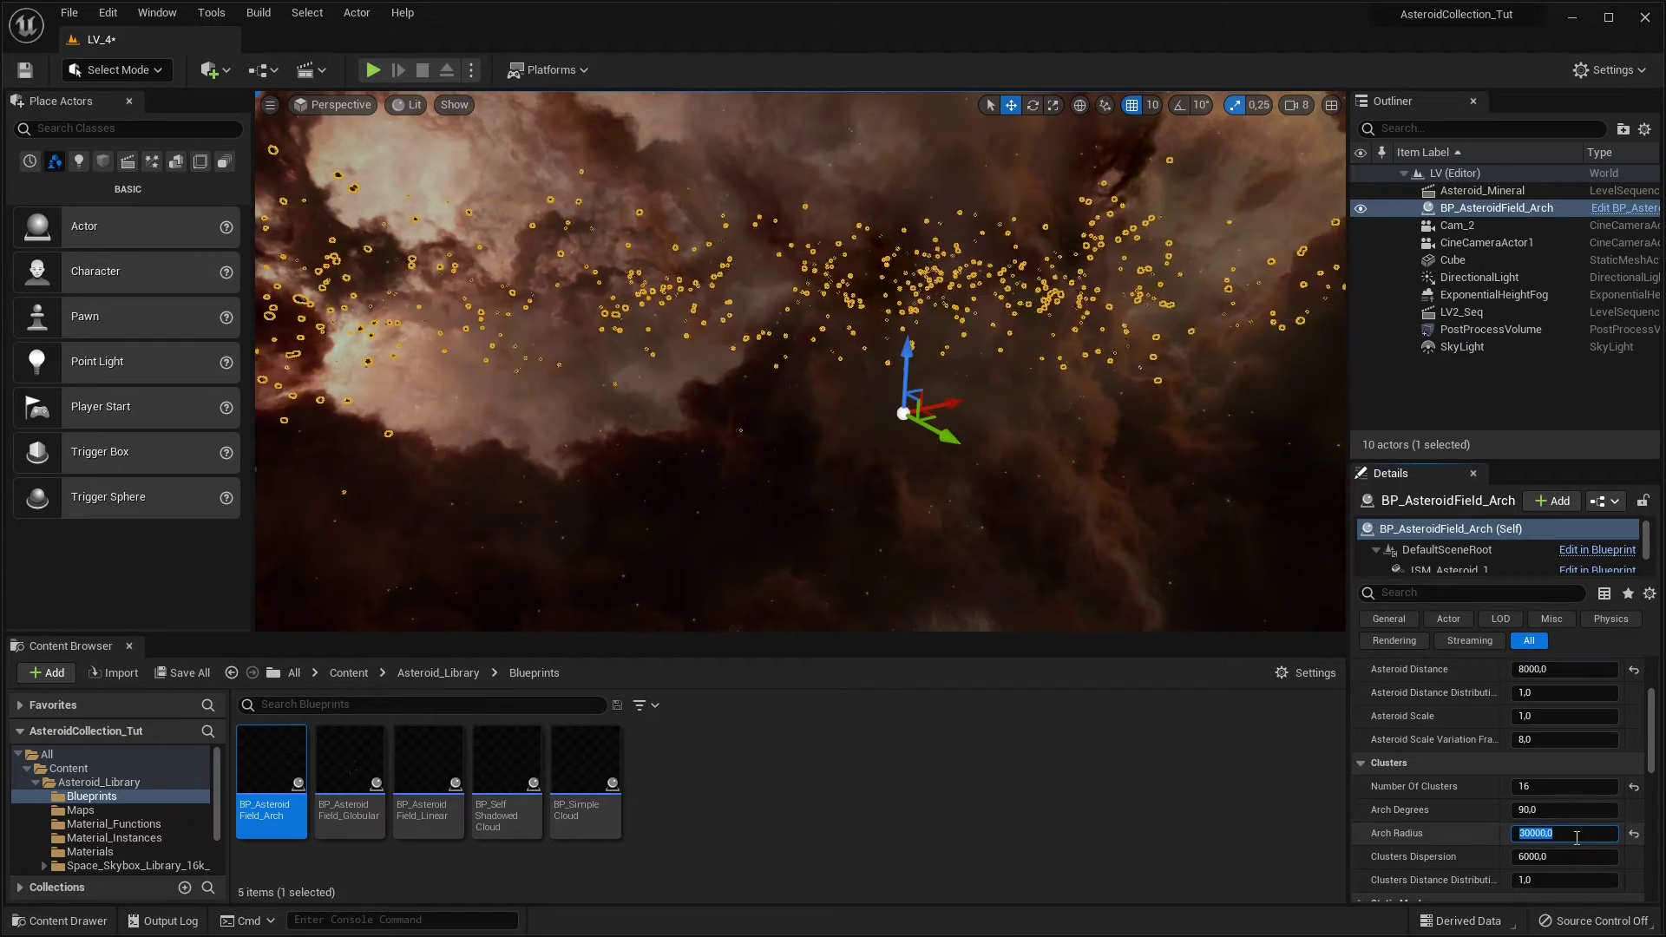
# Set the arch field's Clusters Dispersion to 12000 and raise its Number Of Asteroids to 120.
pyautogui.click(1563, 854)
pyautogui.write('12')
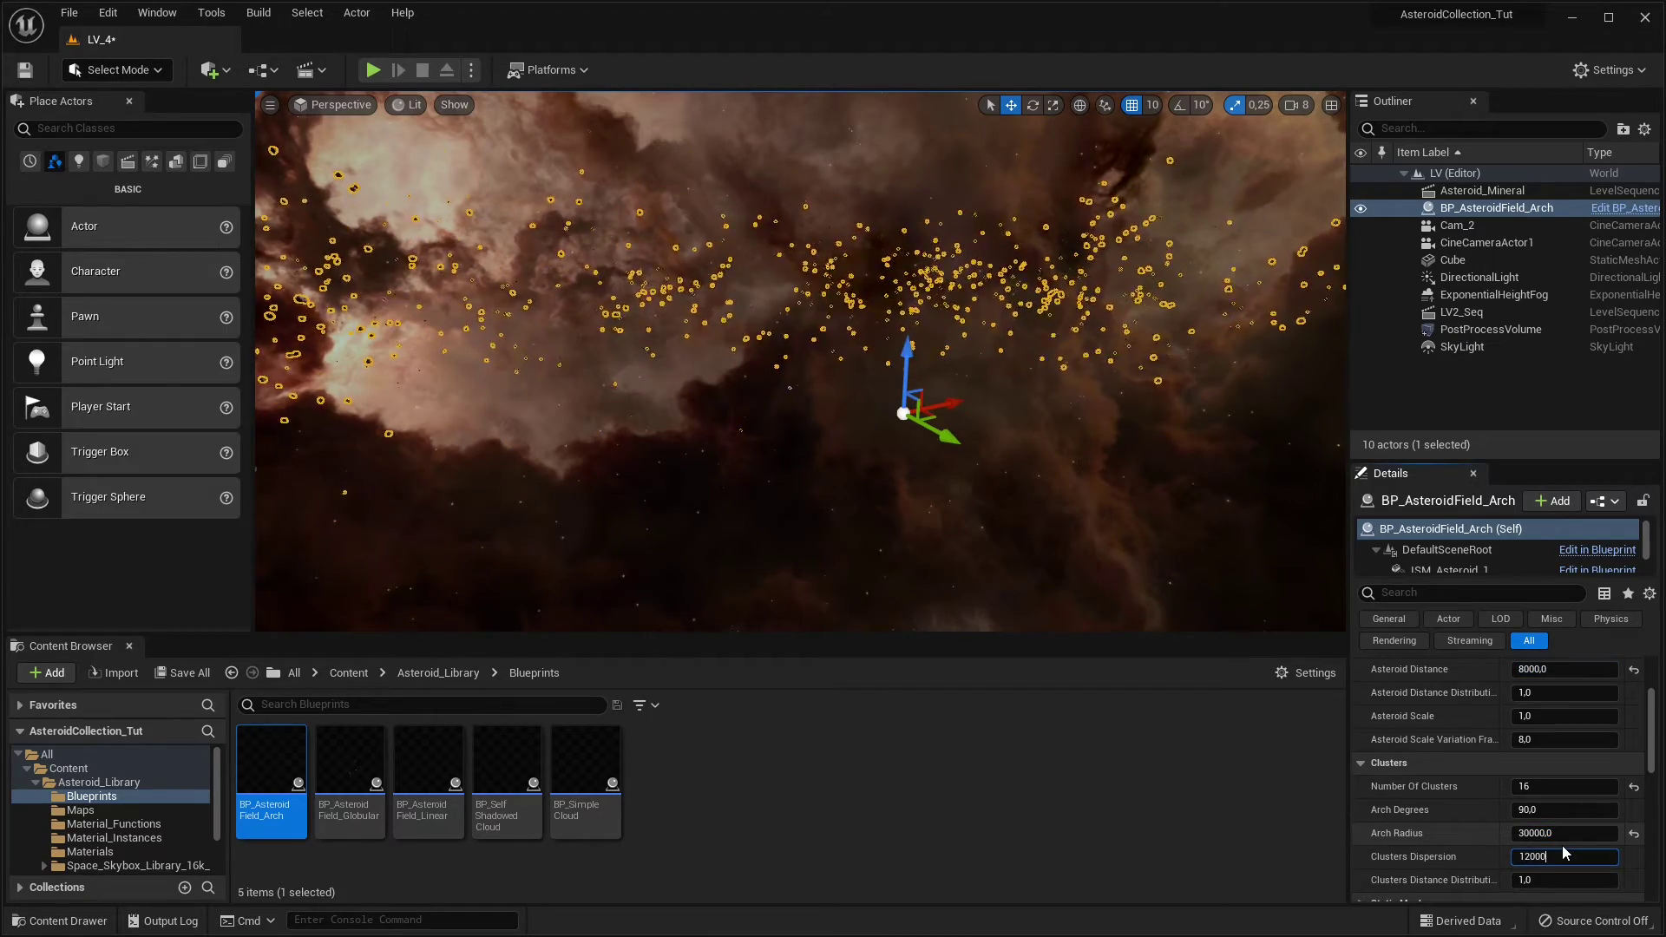
pyautogui.scroll(3, 1562, 694)
pyautogui.click(1564, 729)
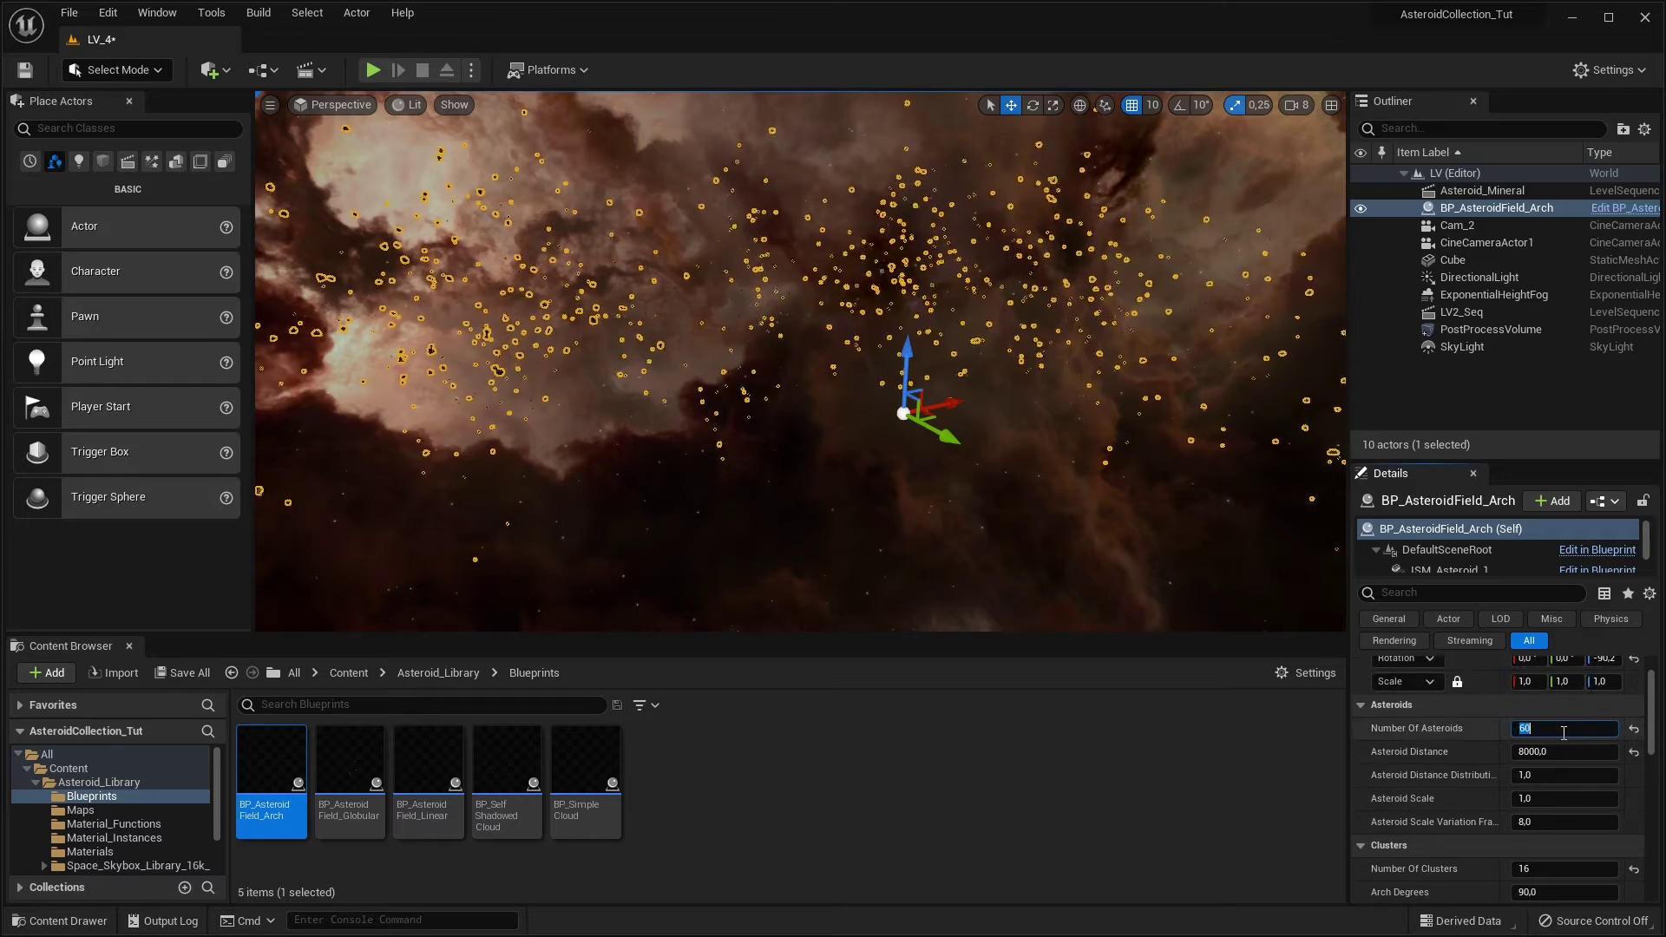
# Set the arch field's Asteroid Scale to 1.2 and inspect the asteroids in the viewport.
pyautogui.click(1564, 798)
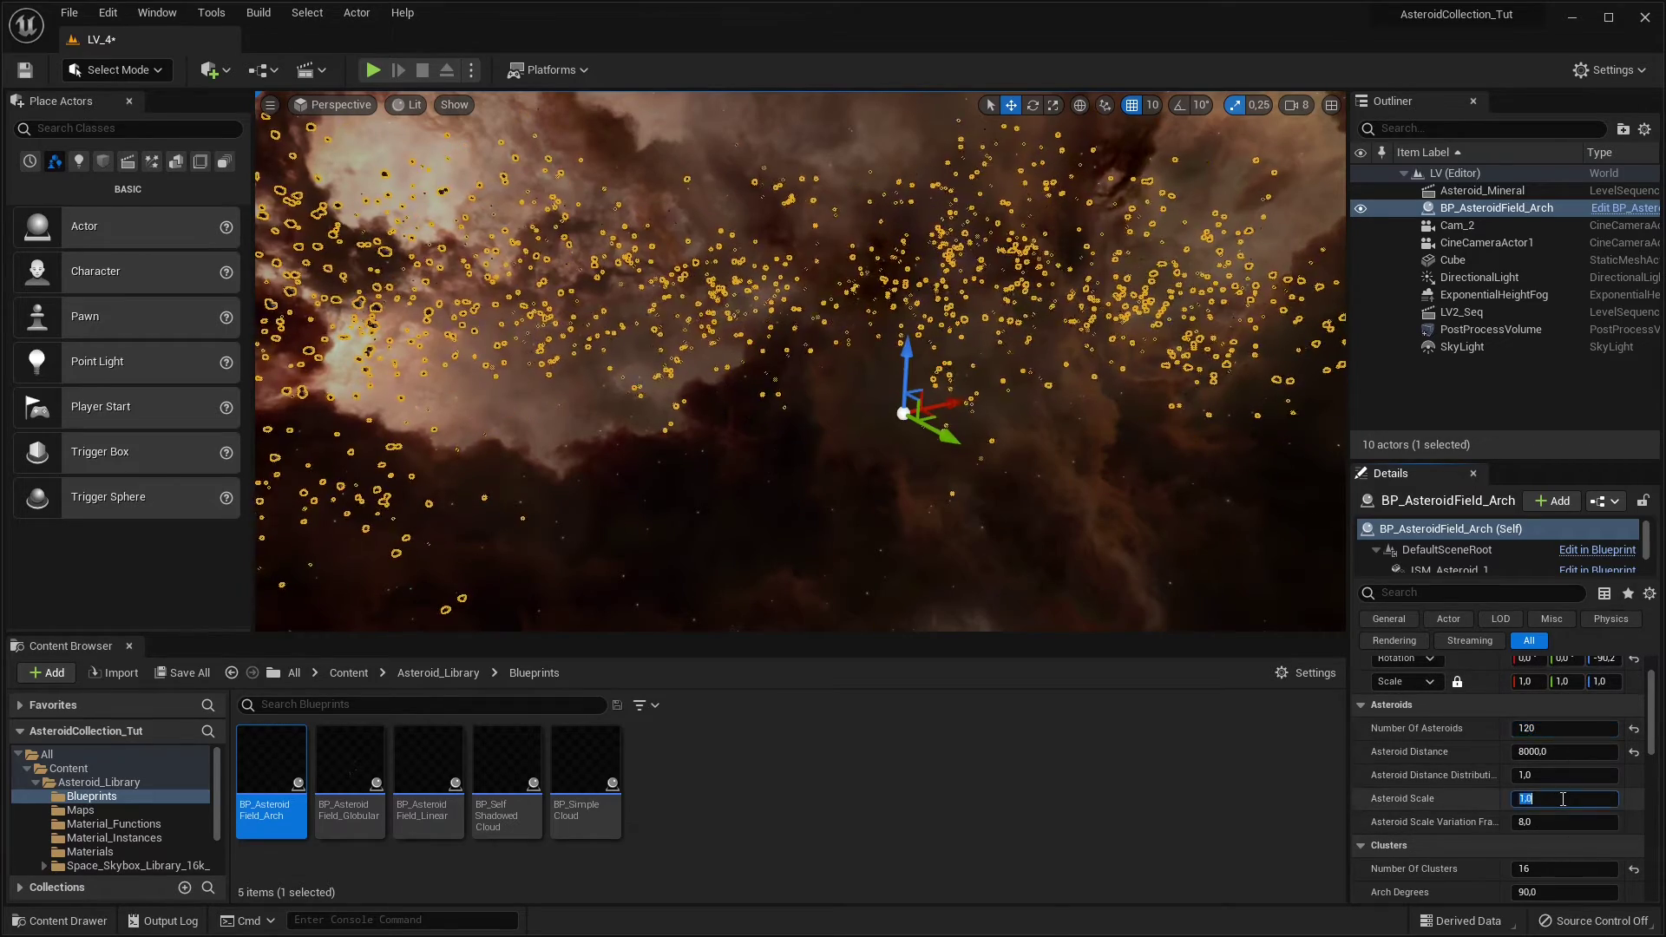
pyautogui.write('1.2')
pyautogui.press('Return')
pyautogui.moveTo(1129, 541); pyautogui.dragTo(998, 528, button='right')
pyautogui.click(1017, 530)
pyautogui.click(795, 401)
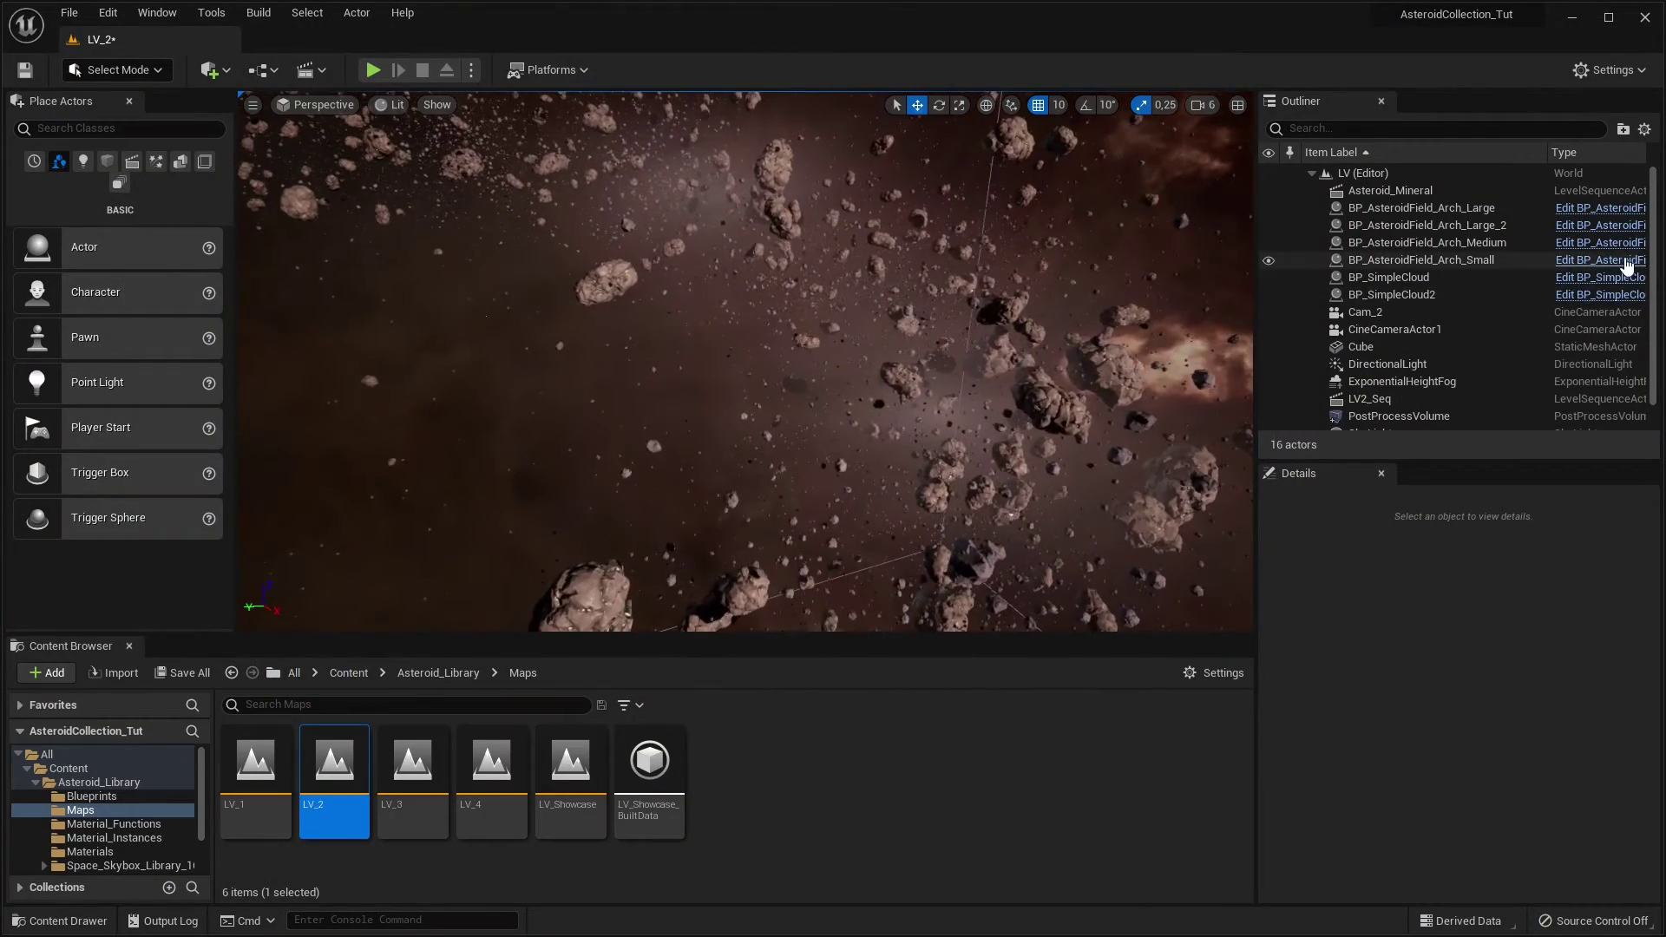
# Compare the asteroid and cluster settings of the small, medium and both large arch asteroid fields.
pyautogui.click(1510, 261)
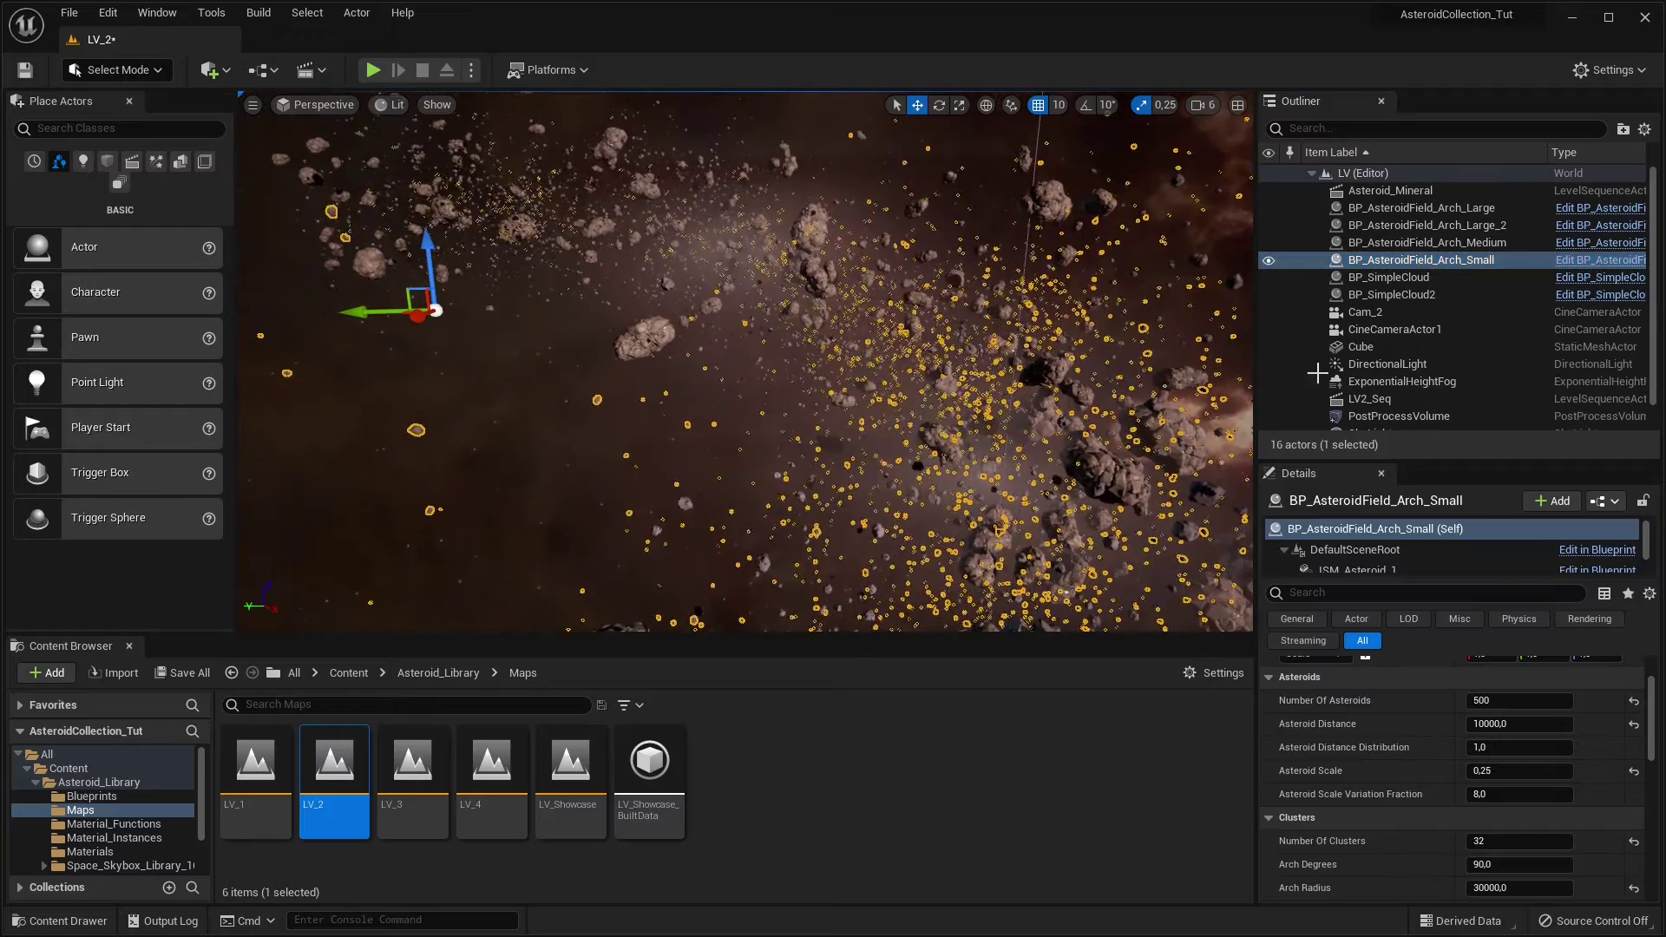
pyautogui.click(1486, 243)
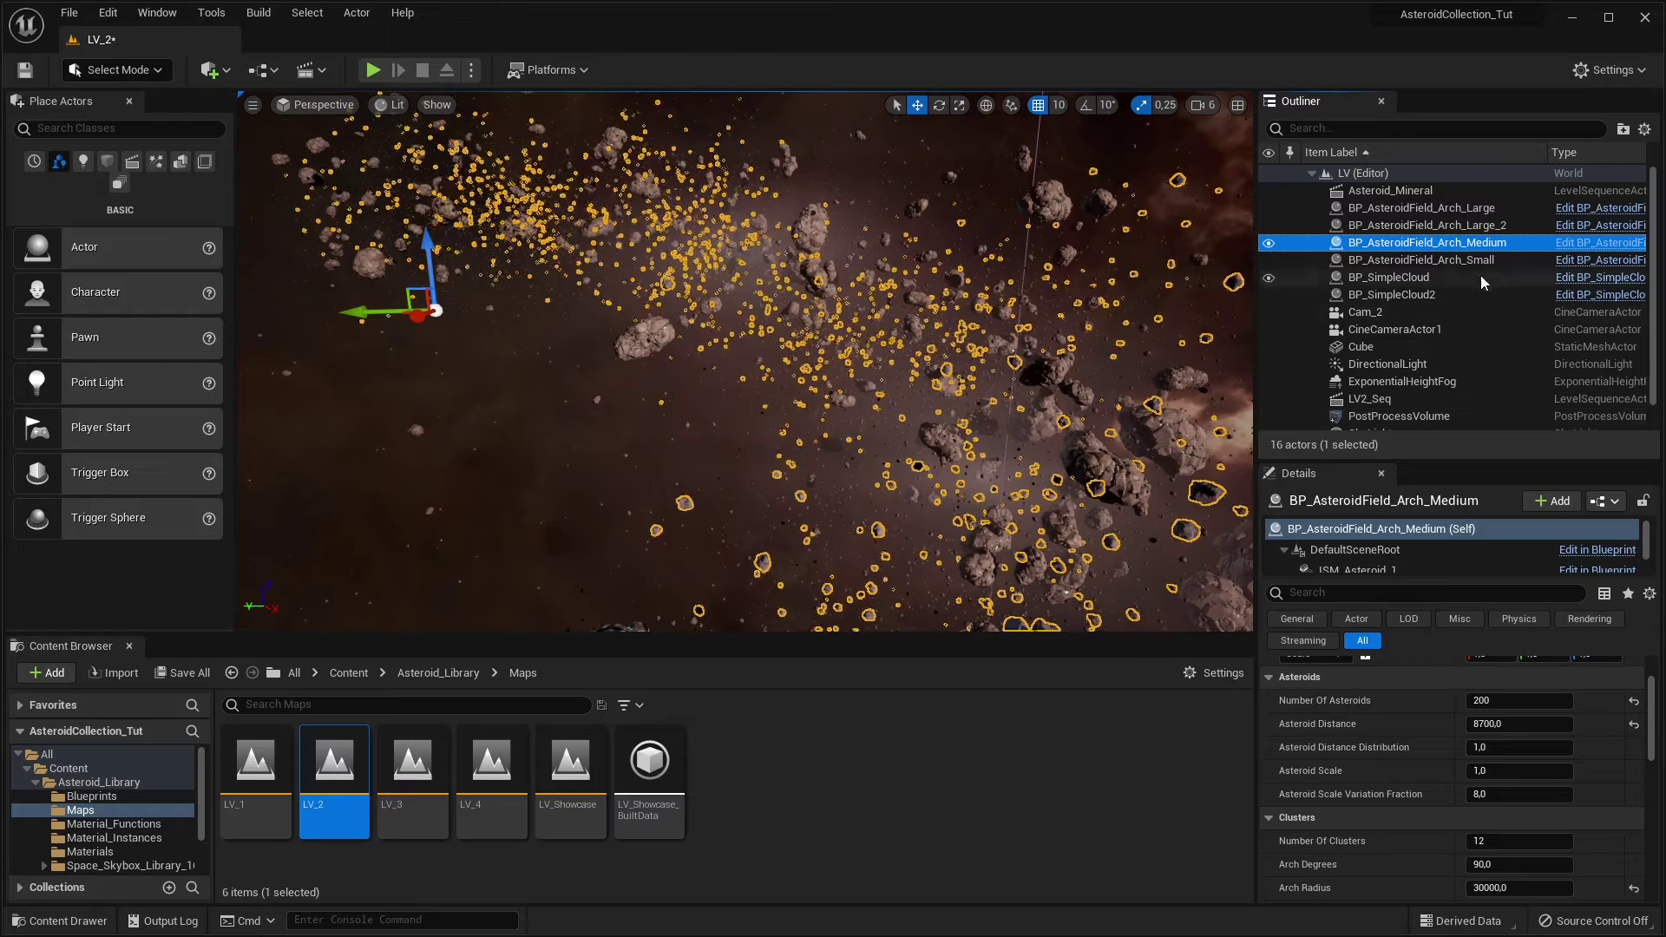
pyautogui.click(1475, 208)
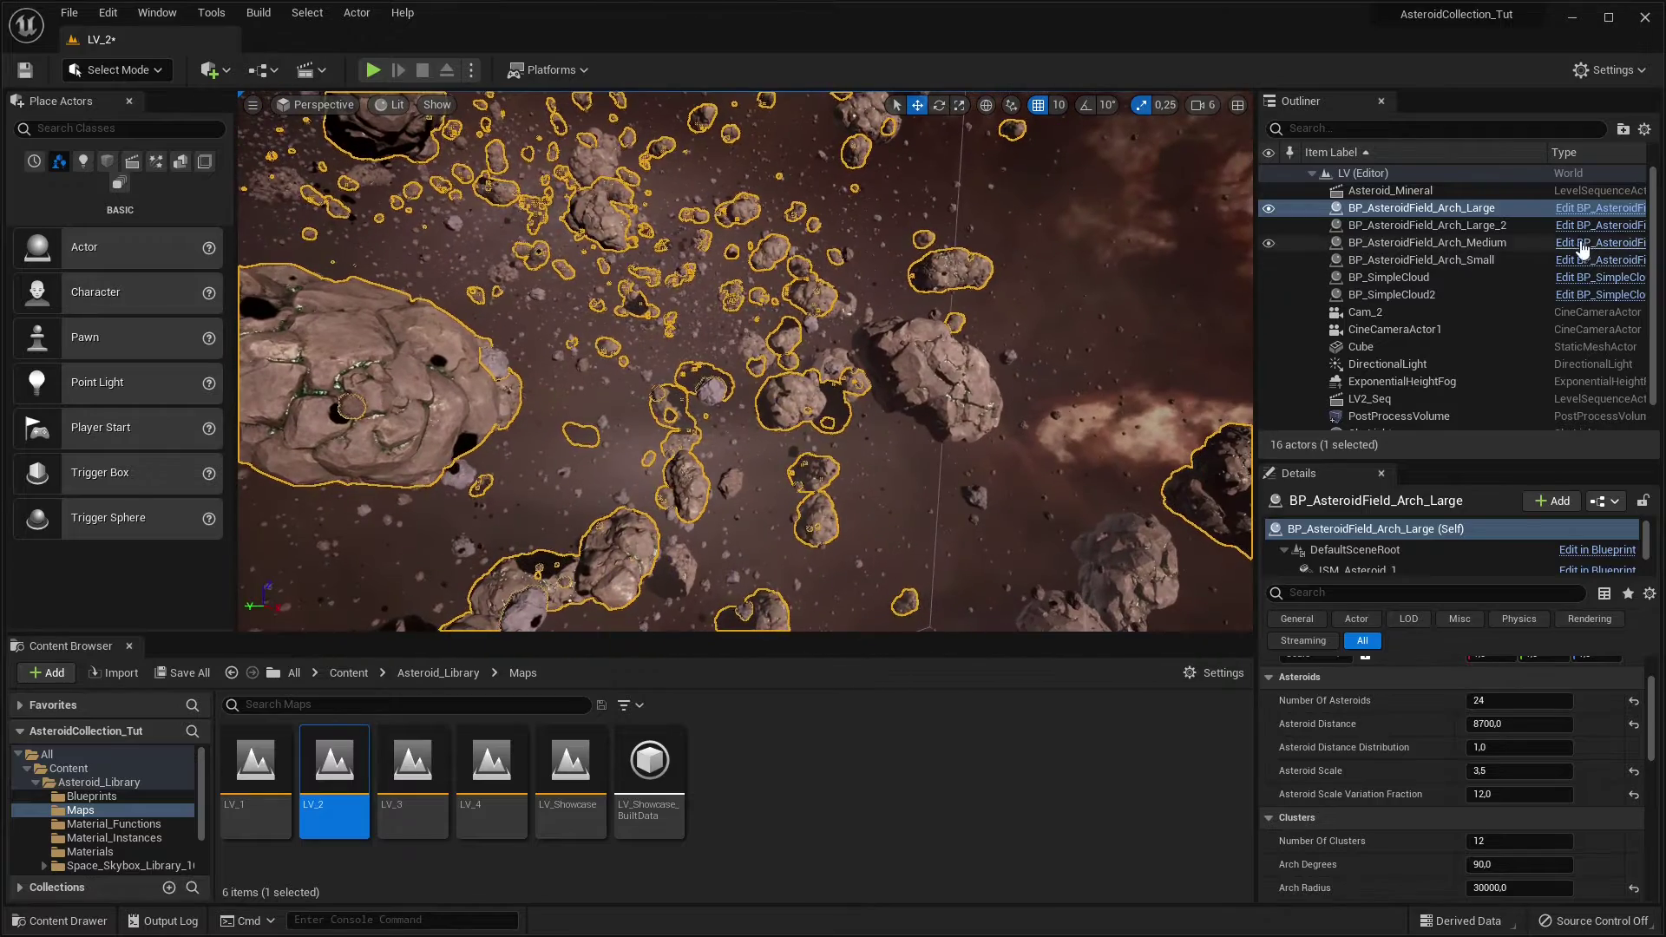
pyautogui.click(1512, 225)
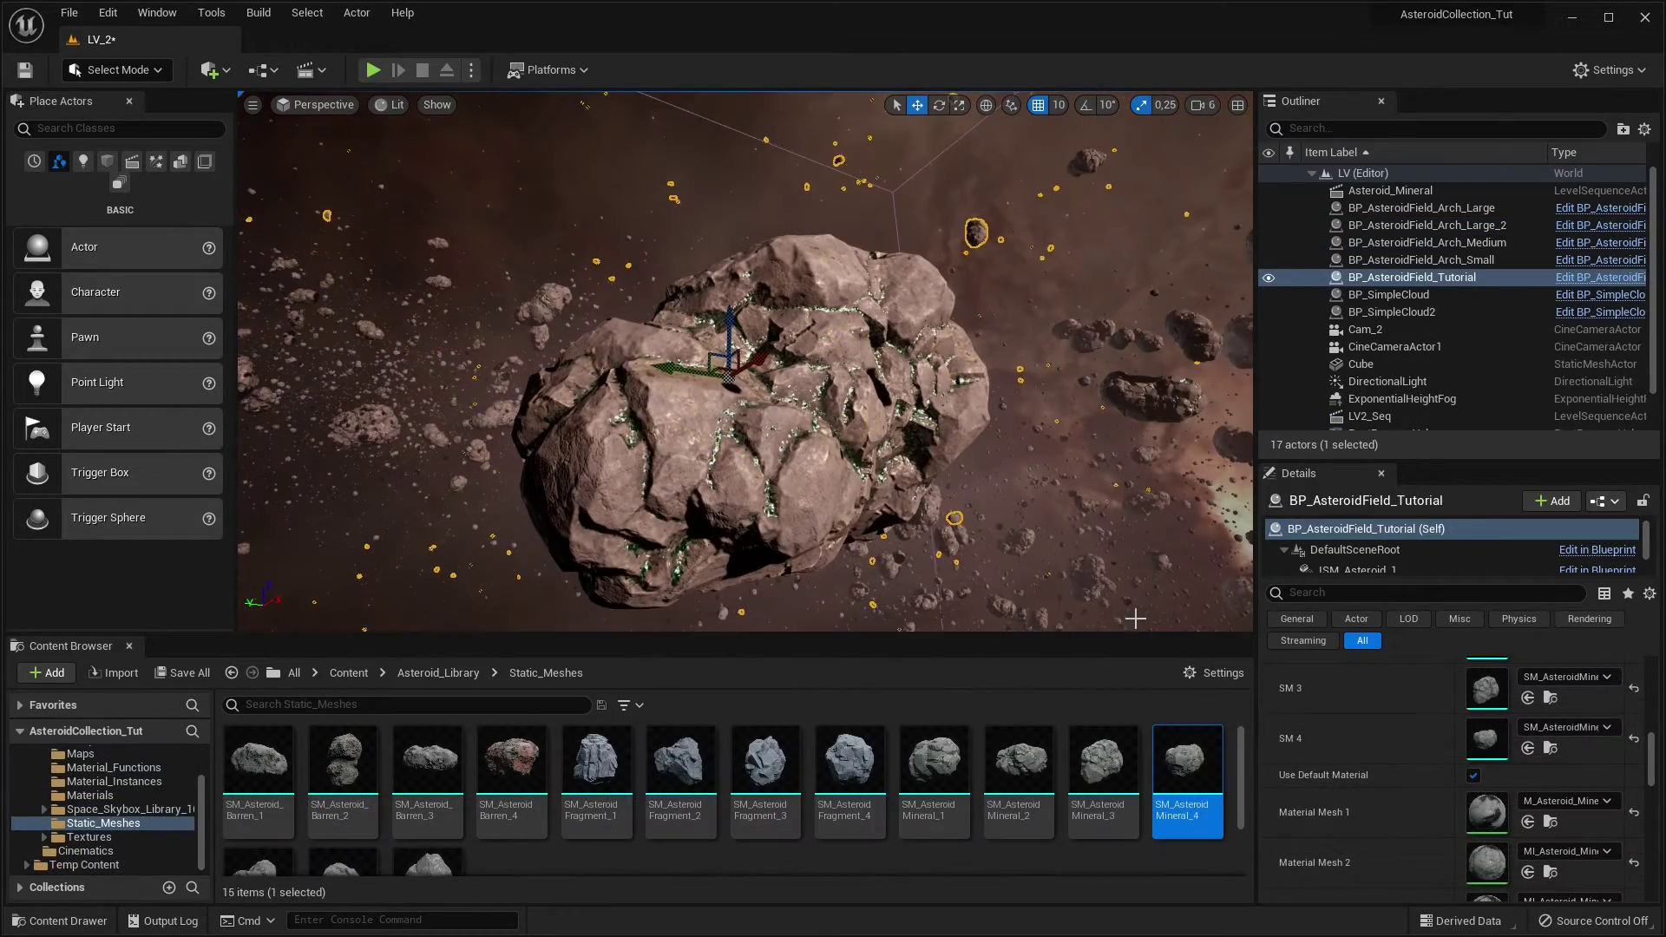
# Examine the static mesh slots, default material option and material mesh slots of BP_AsteroidField_Tutorial.
pyautogui.click(1473, 774)
pyautogui.scroll(3, 1474, 775)
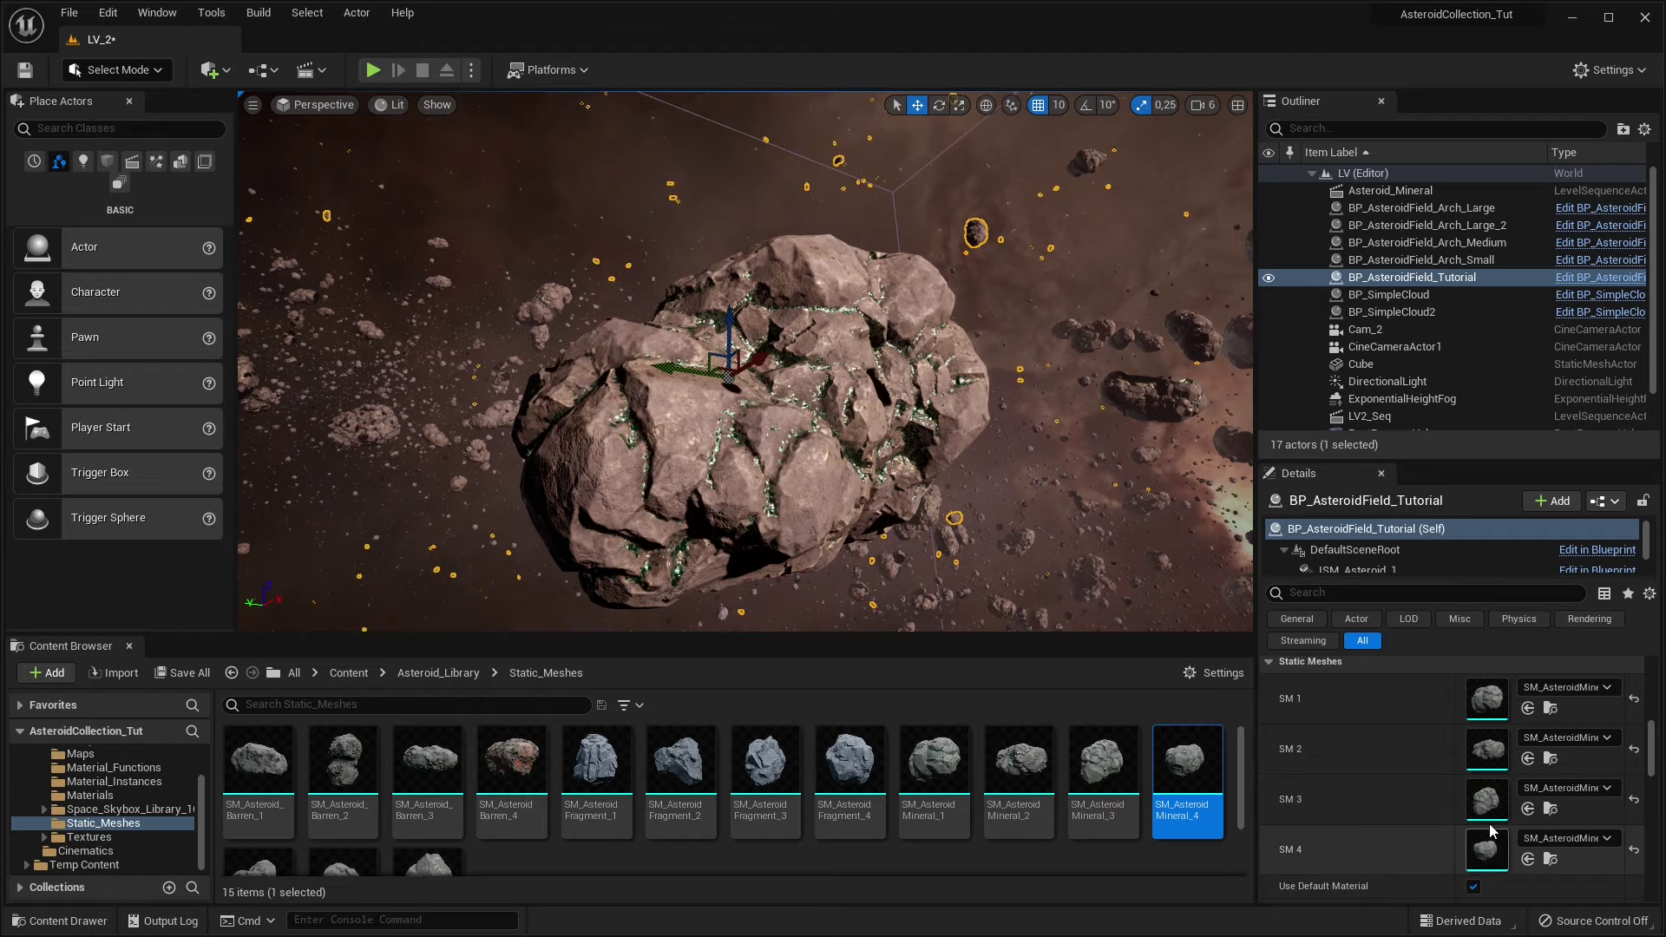
pyautogui.scroll(-3, 1420, 729)
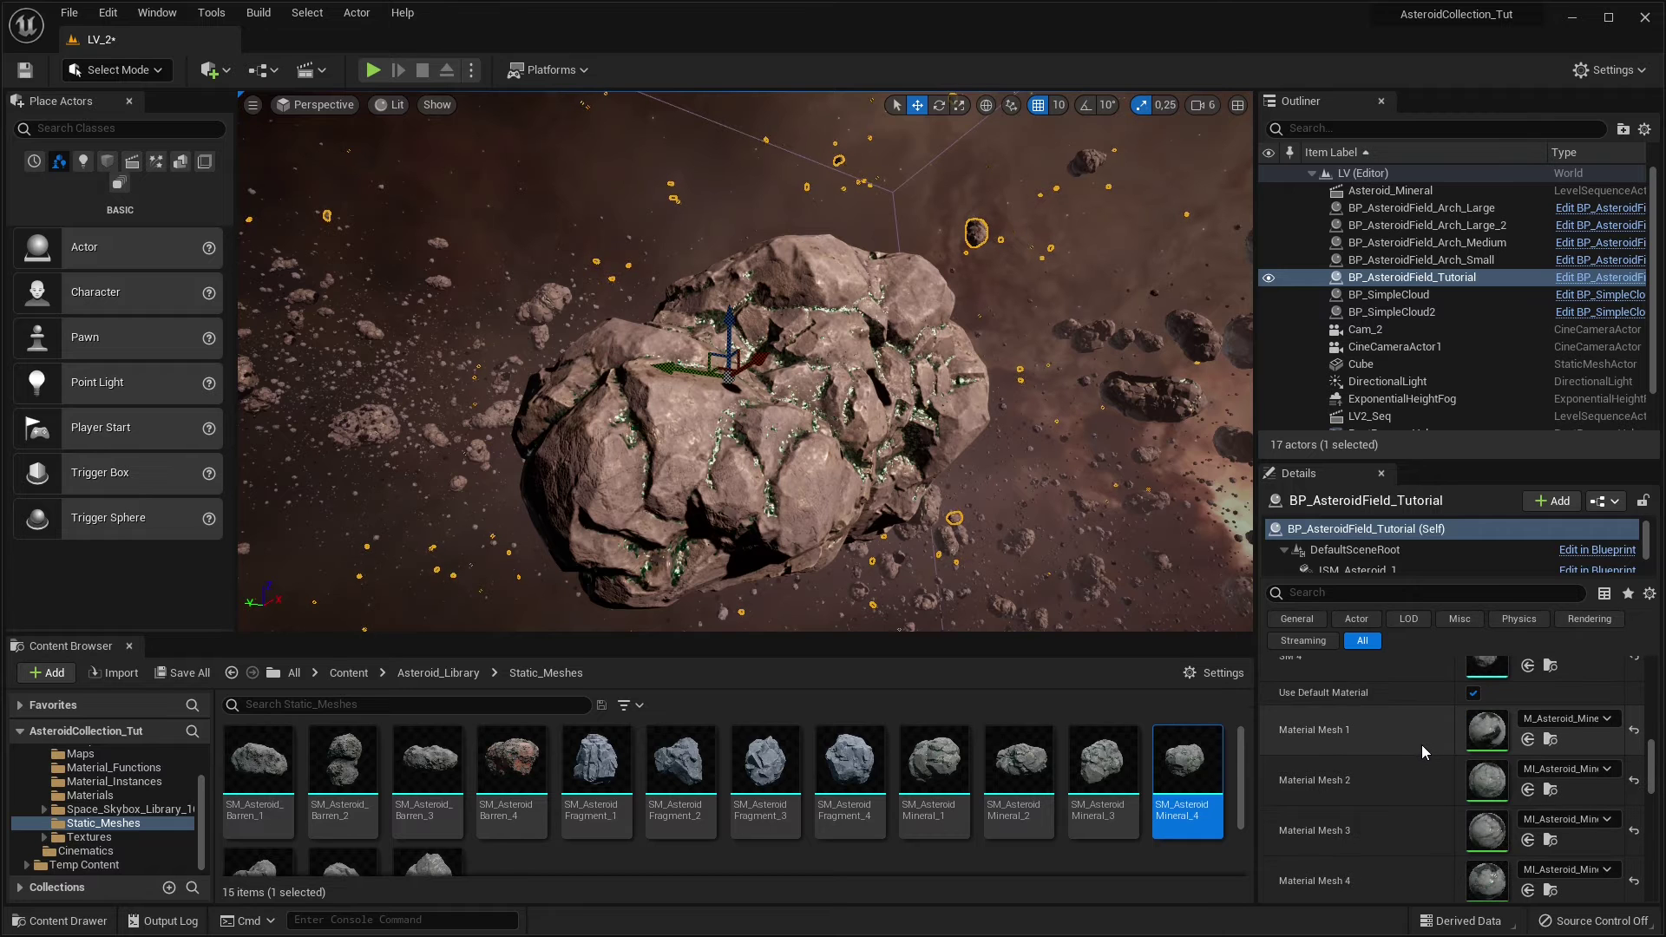
pyautogui.scroll(-1, 1421, 745)
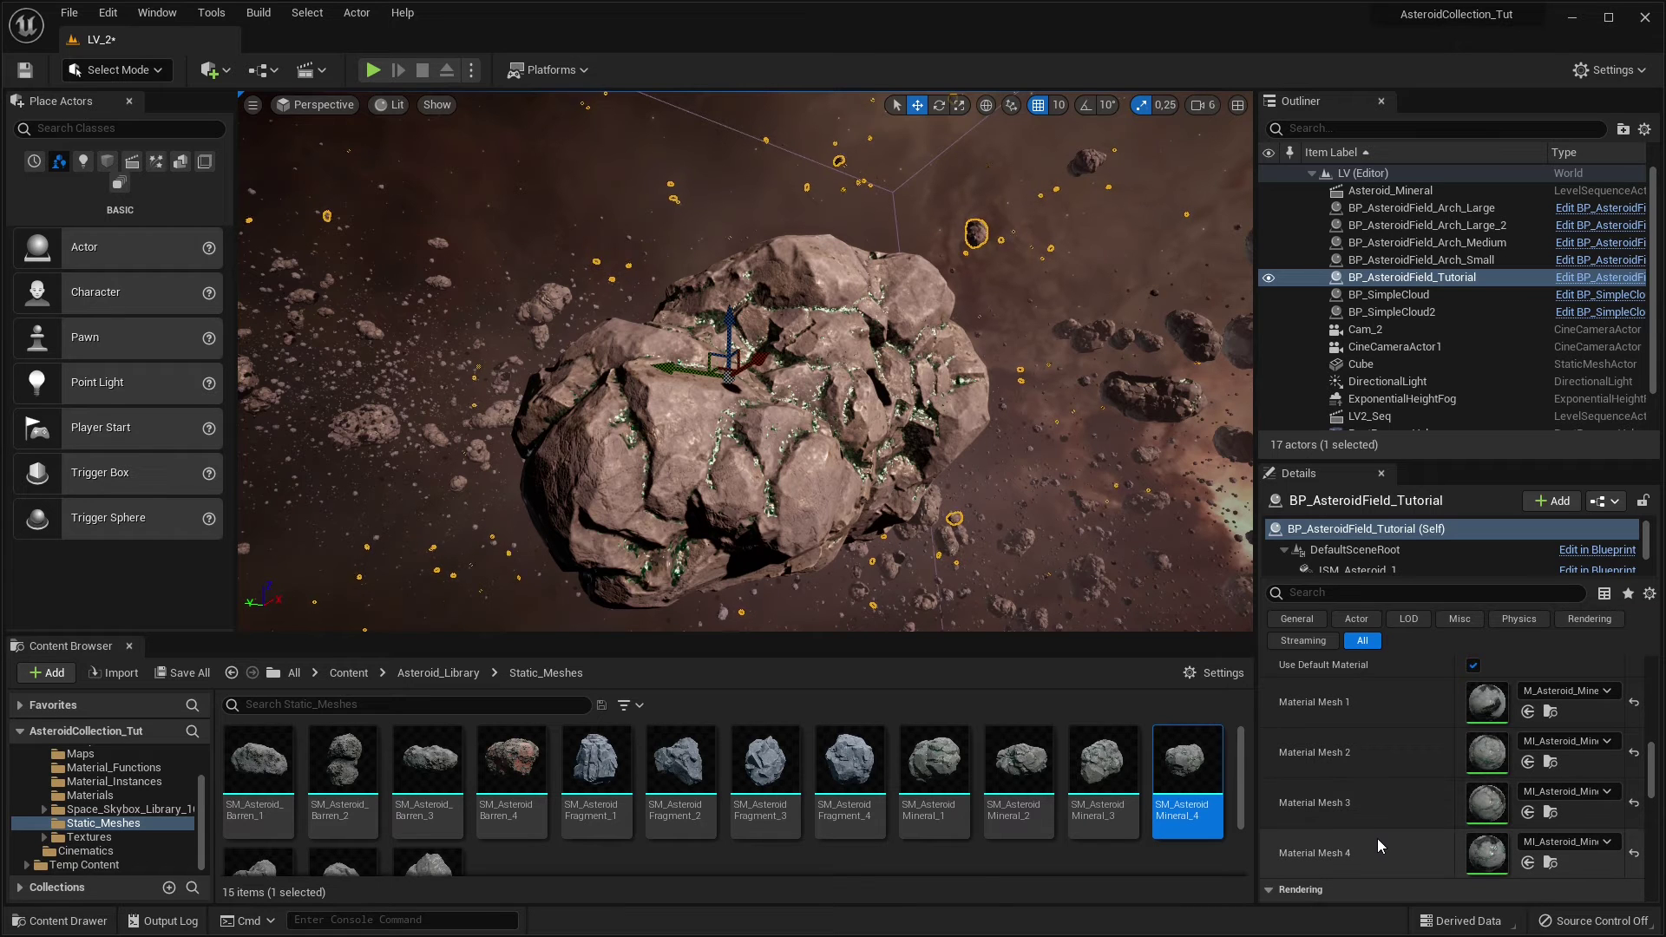
pyautogui.scroll(2, 1378, 838)
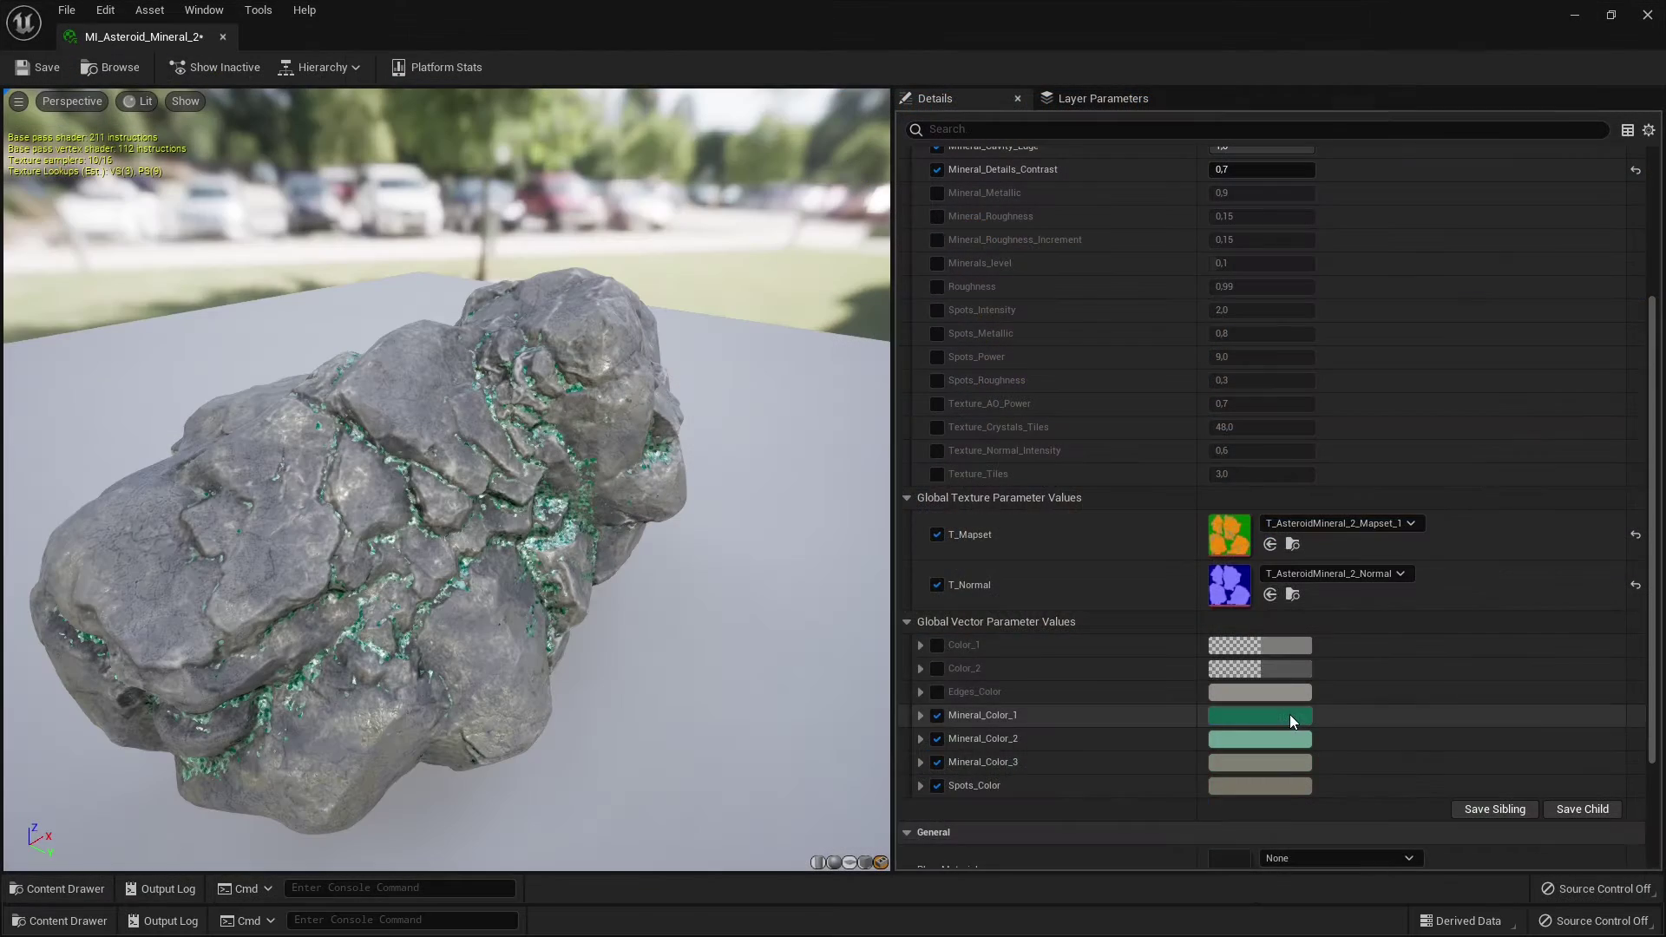
pyautogui.click(1290, 715)
pyautogui.click(1059, 560)
pyautogui.moveTo(1061, 558); pyautogui.dragTo(1091, 611)
pyautogui.moveTo(1161, 564); pyautogui.dragTo(1158, 549)
pyautogui.click(1164, 875)
pyautogui.click(1295, 738)
pyautogui.click(1078, 596)
pyautogui.click(1179, 869)
pyautogui.click(1284, 763)
pyautogui.click(1073, 553)
pyautogui.click(1174, 871)
pyautogui.scroll(5, 1227, 745)
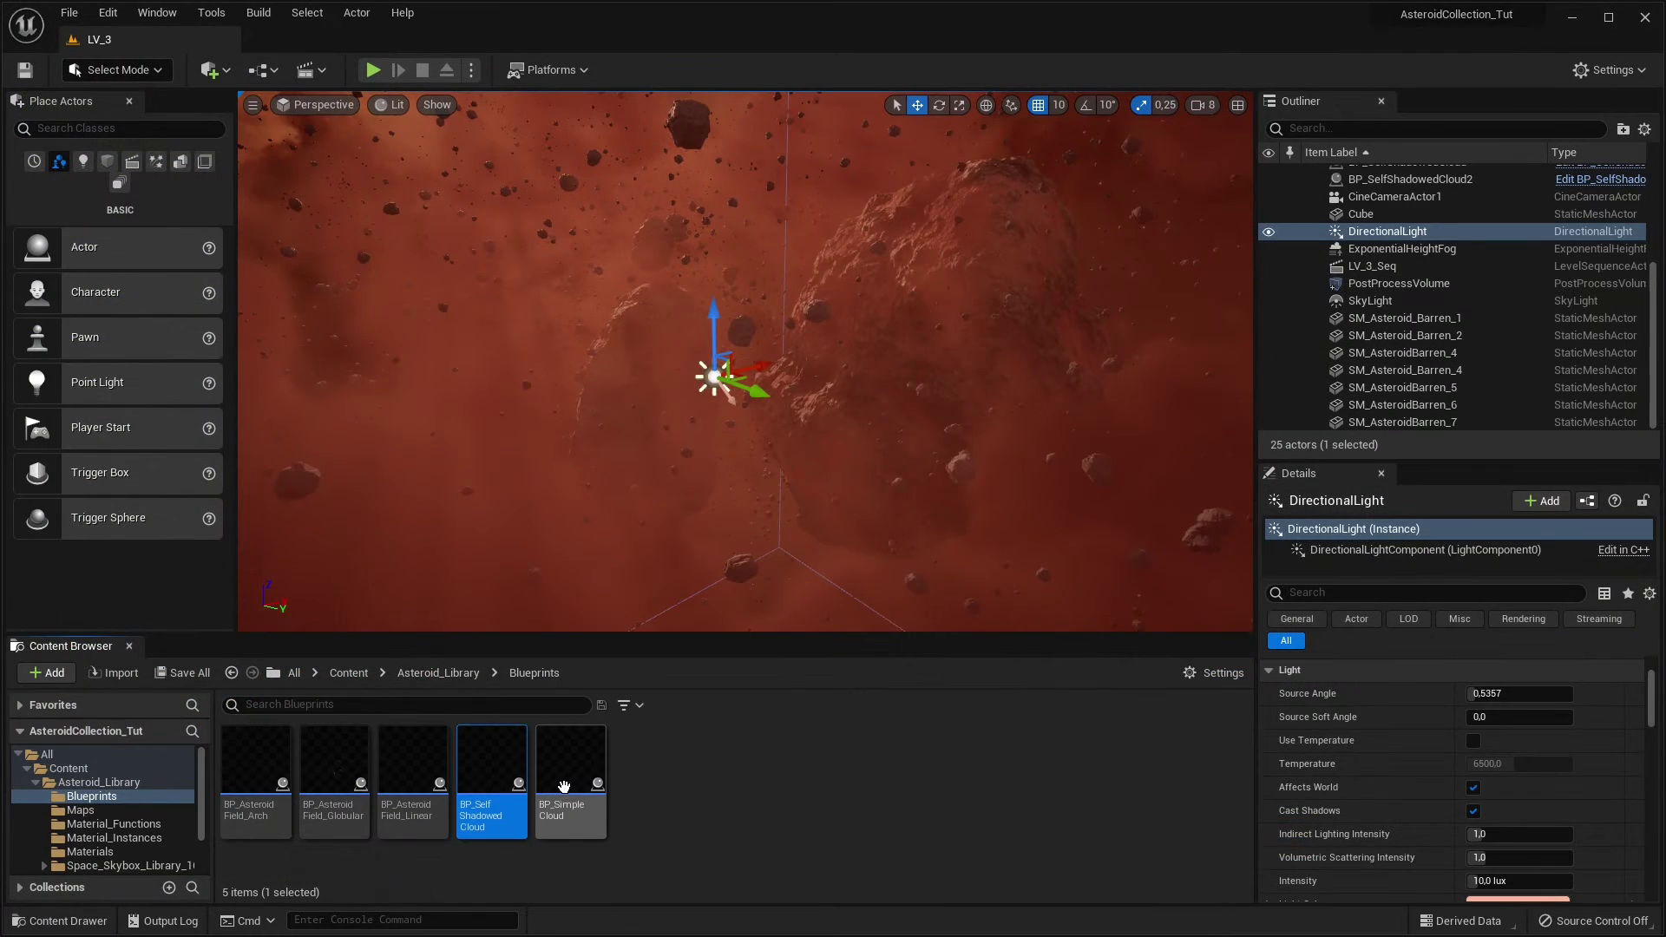
# Select BP_SelfShadowedCloud in the level and pick the scene's DirectionalLight as its Dir Light.
pyautogui.click(564, 787)
pyautogui.click(630, 820)
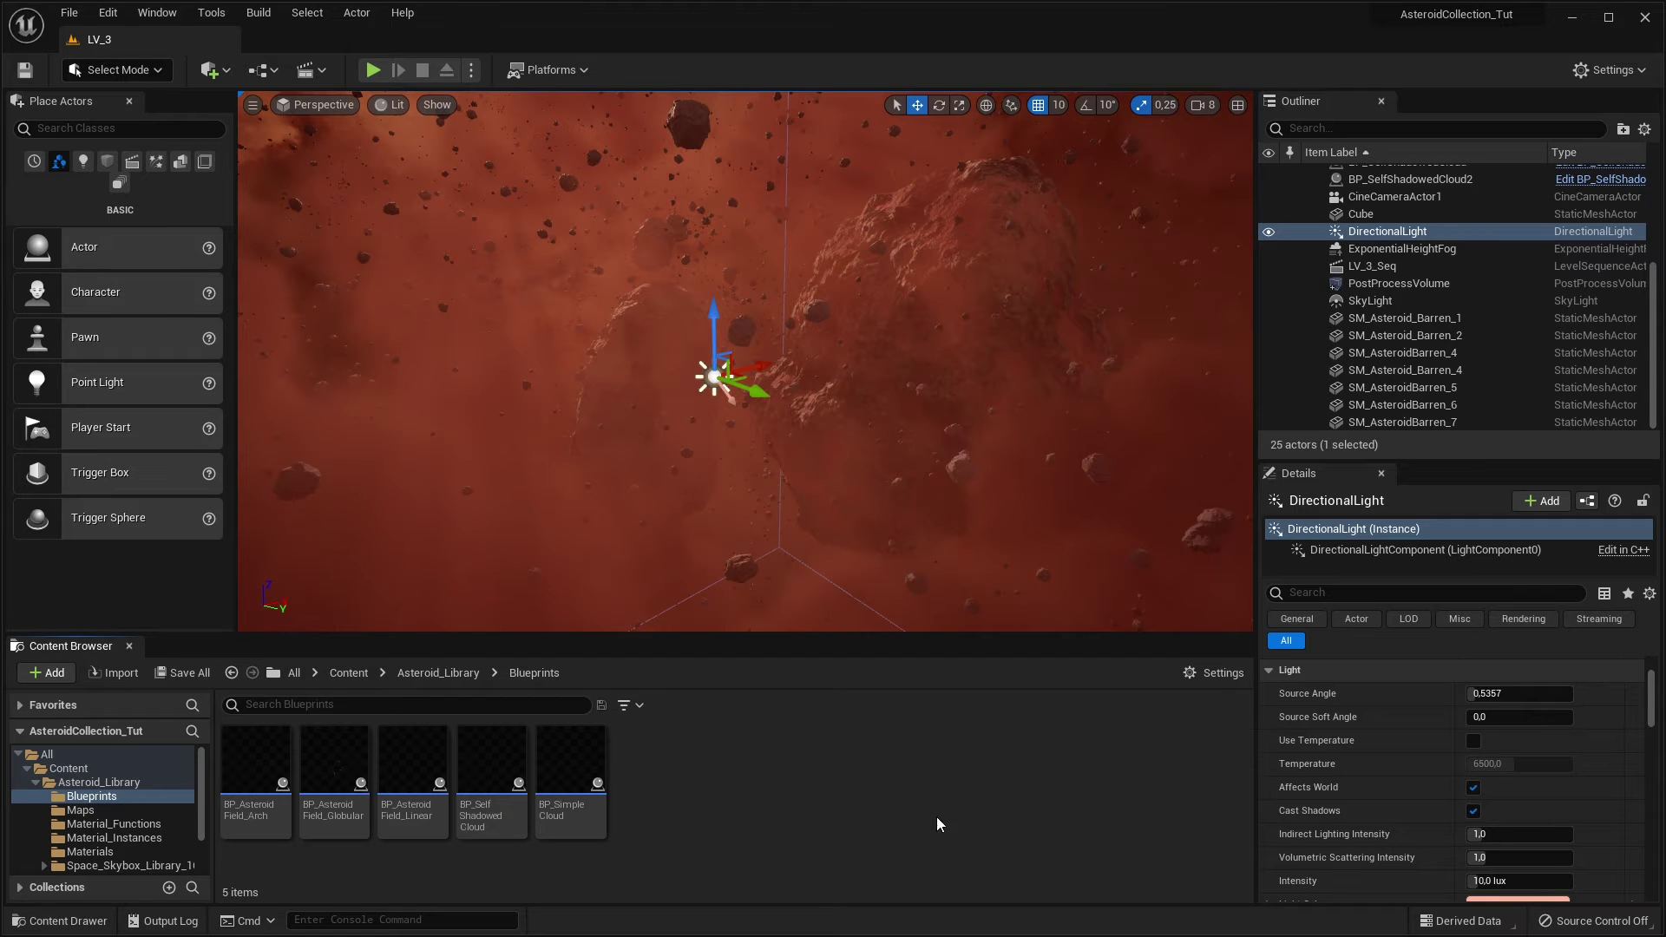
pyautogui.scroll(3, 1409, 319)
pyautogui.click(1439, 219)
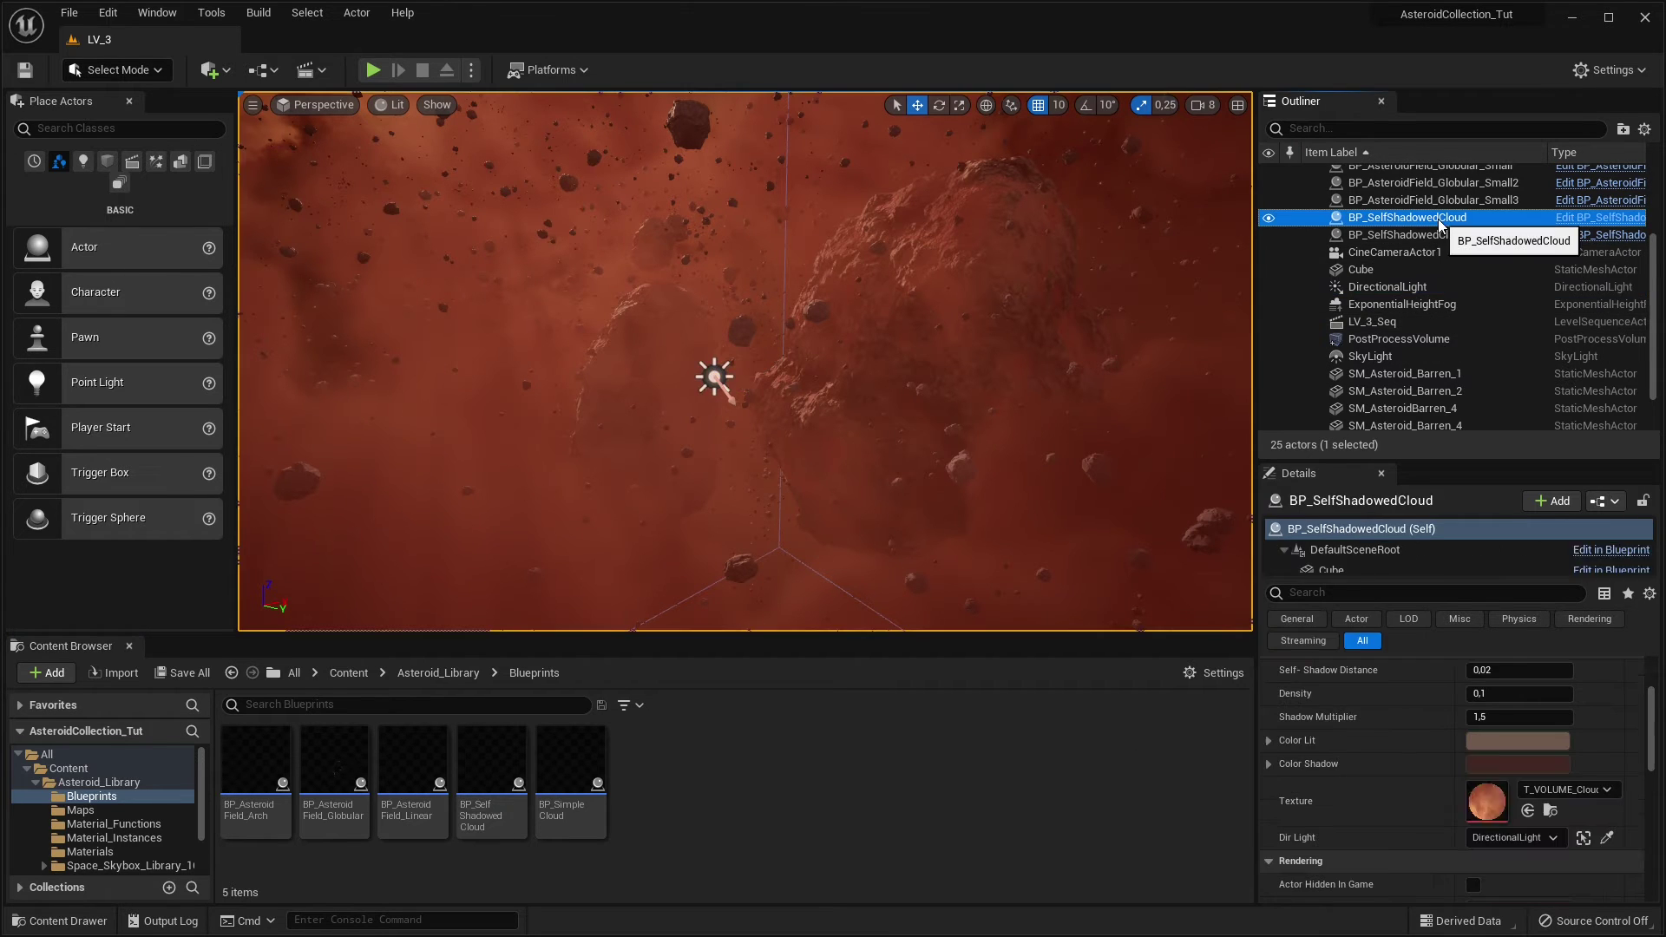
pyautogui.click(1606, 839)
pyautogui.click(715, 379)
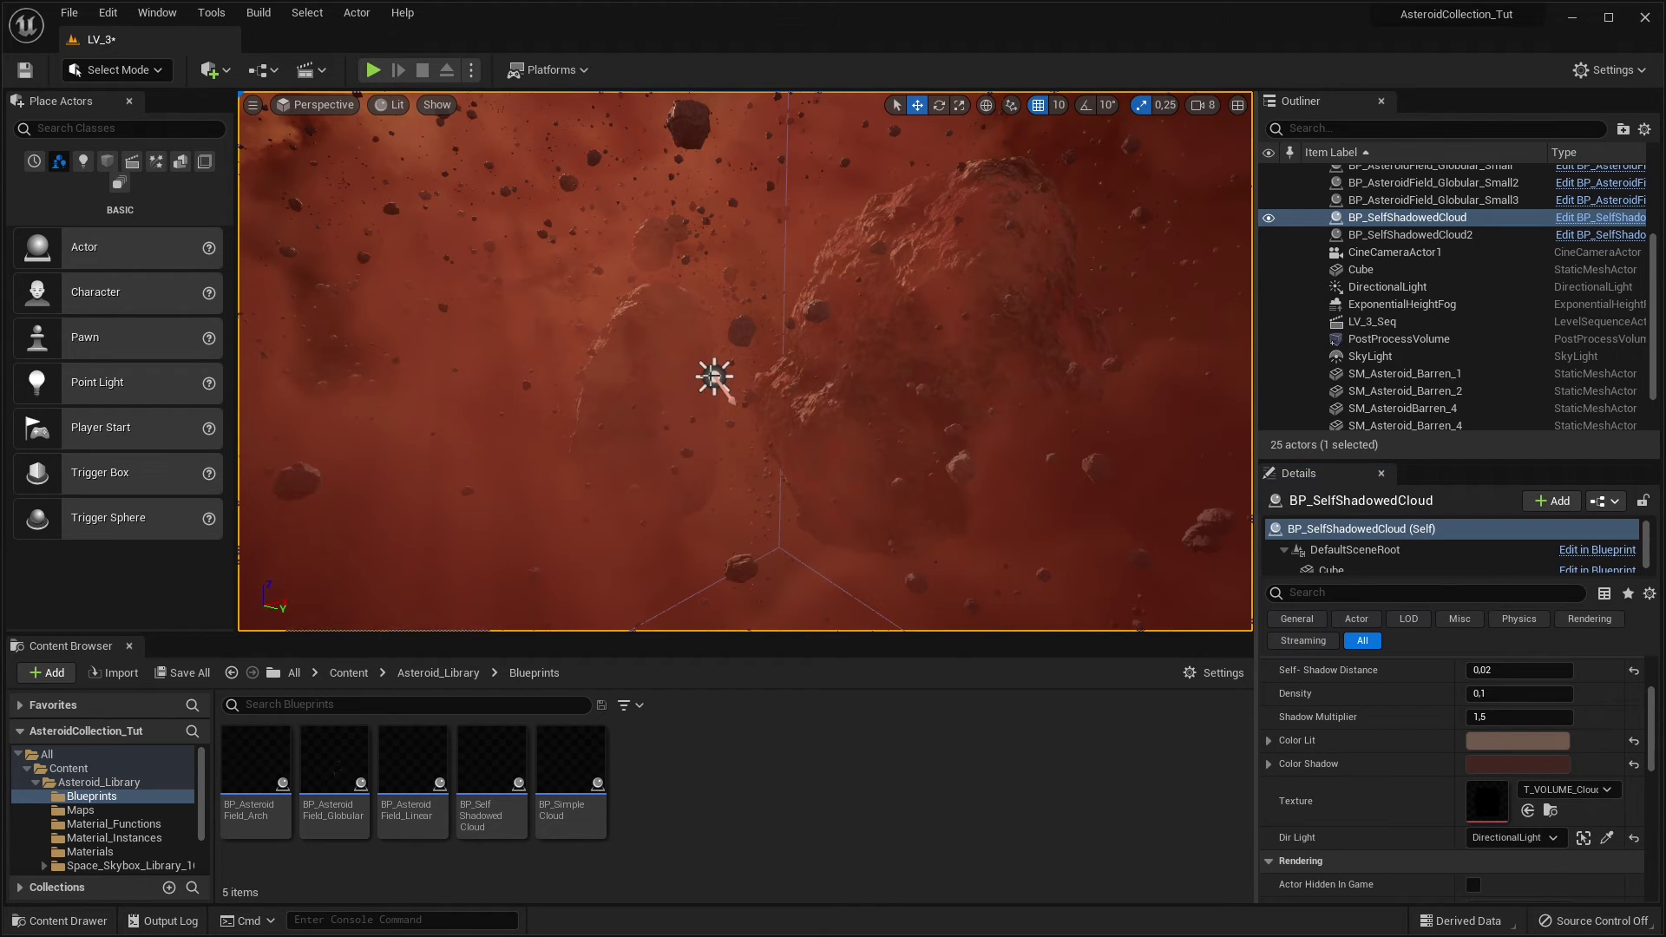
pyautogui.click(1607, 840)
pyautogui.click(715, 379)
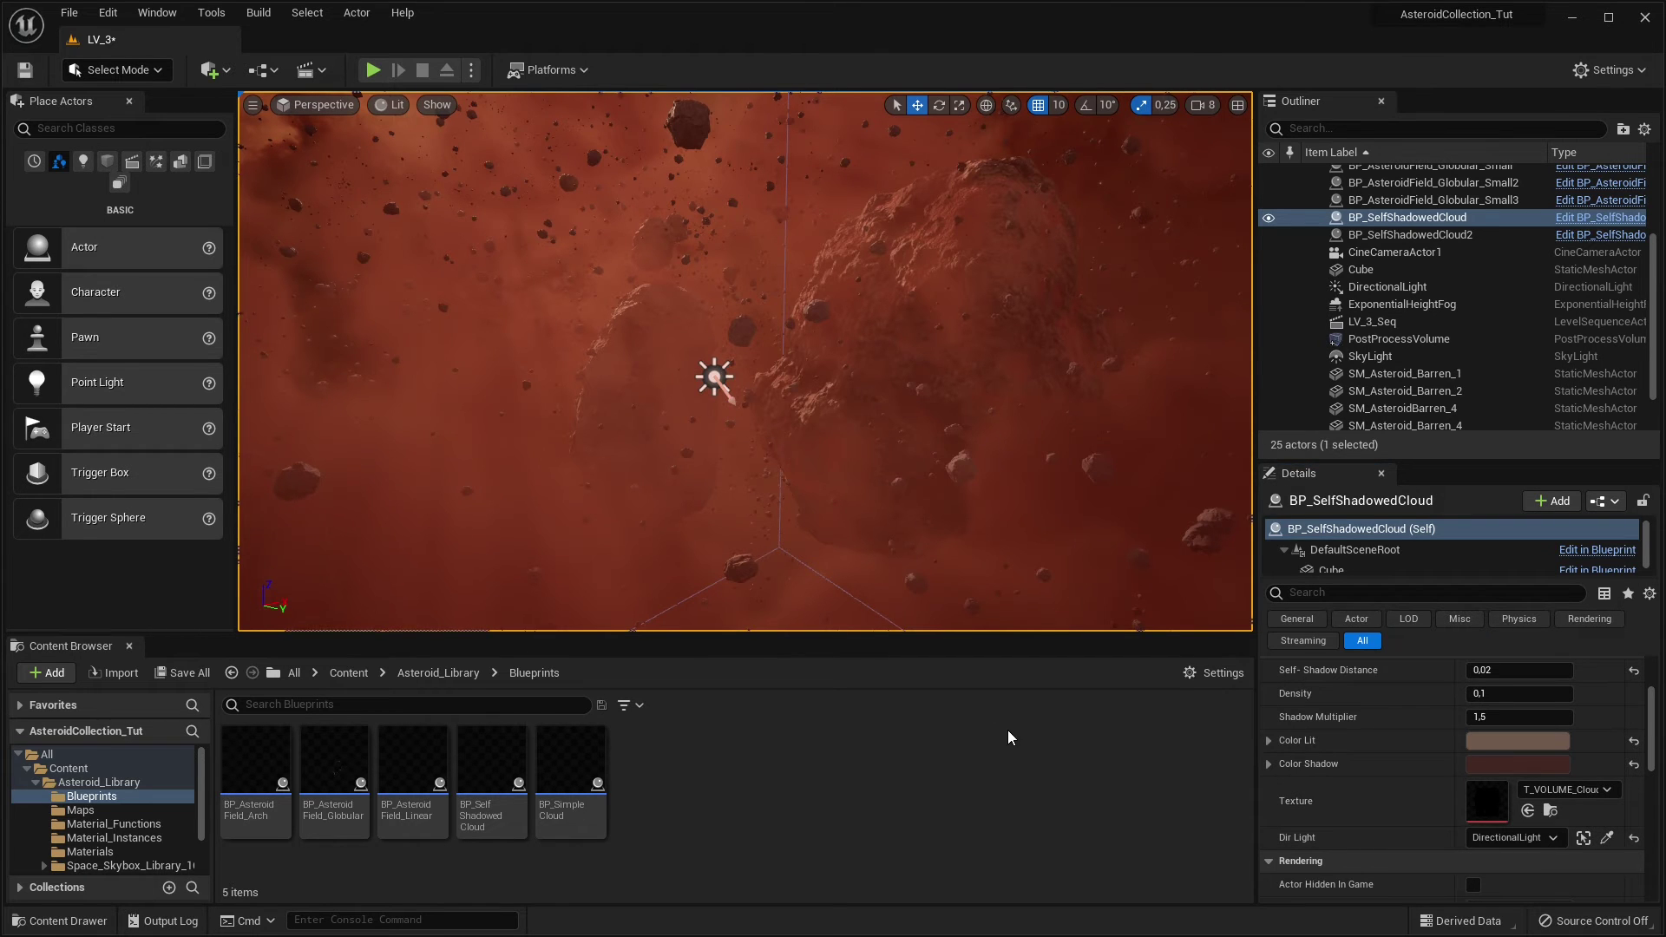
# Switch the viewport to game view and look around the red cloud scene without editor icons.
pyautogui.moveTo(715, 379)
pyautogui.mouseDown(button='right')
pyautogui.moveTo(920, 379)
pyautogui.moveTo(714, 379)
pyautogui.mouseUp(button='right')
pyautogui.moveTo(1079, 271); pyautogui.dragTo(1033, 329, button='right')
pyautogui.press('g')
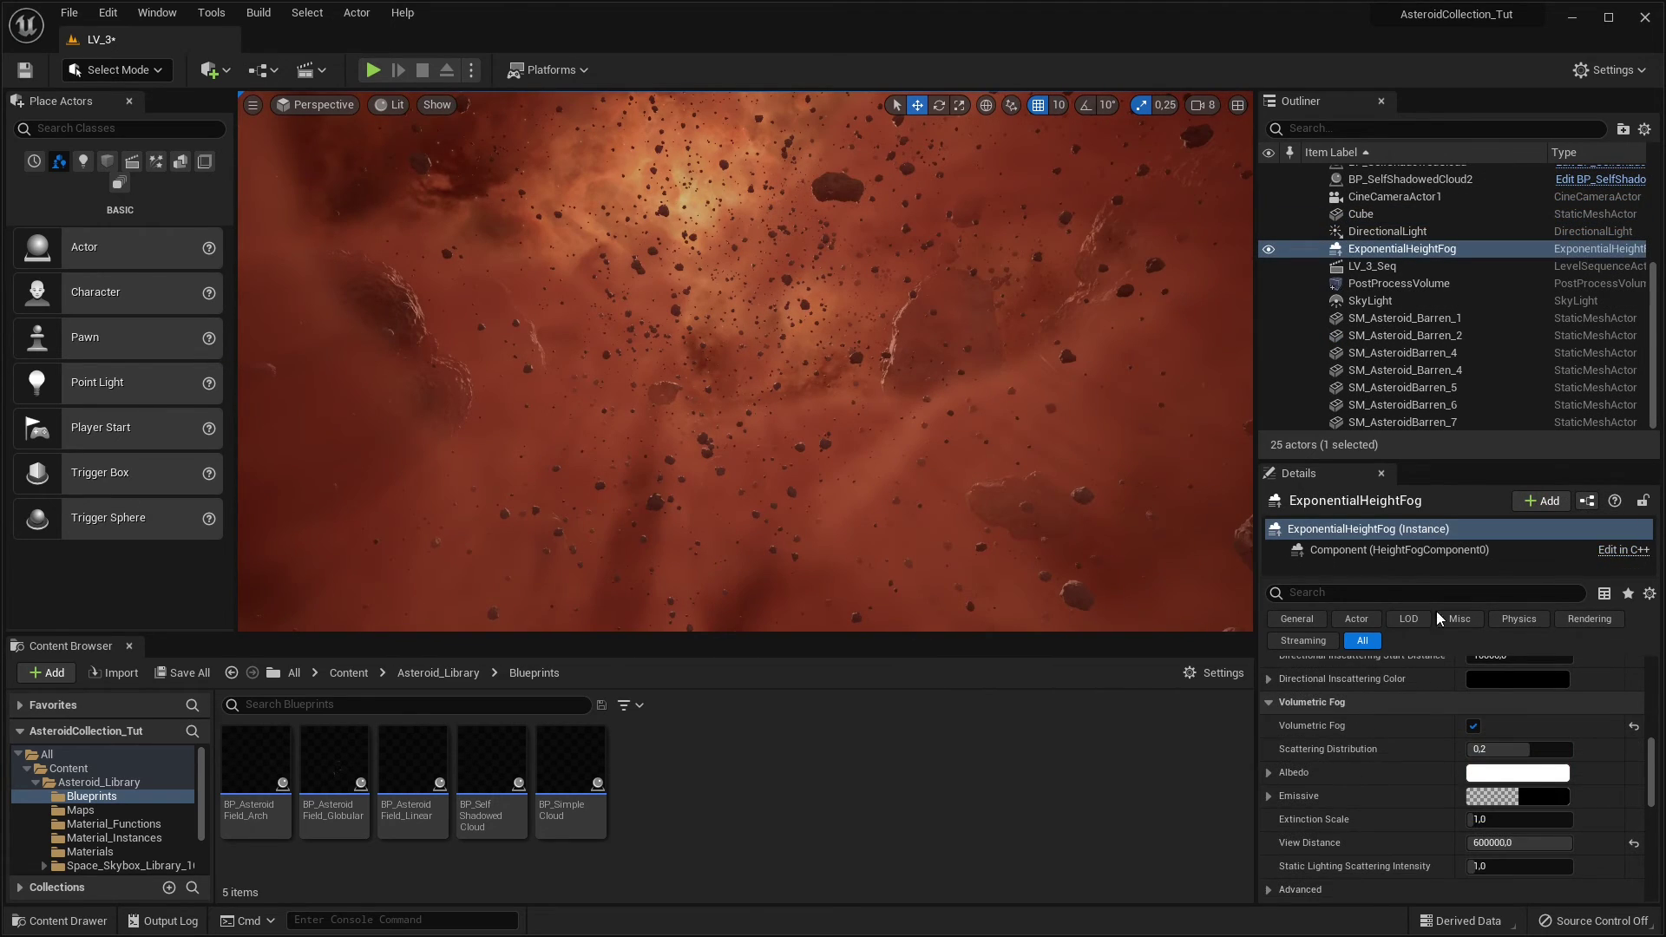
# Examine the ExponentialHeightFog's fog density, height falloff, inscattering and volumetric fog view distance settings.
pyautogui.scroll(5, 1541, 786)
pyautogui.click(1460, 250)
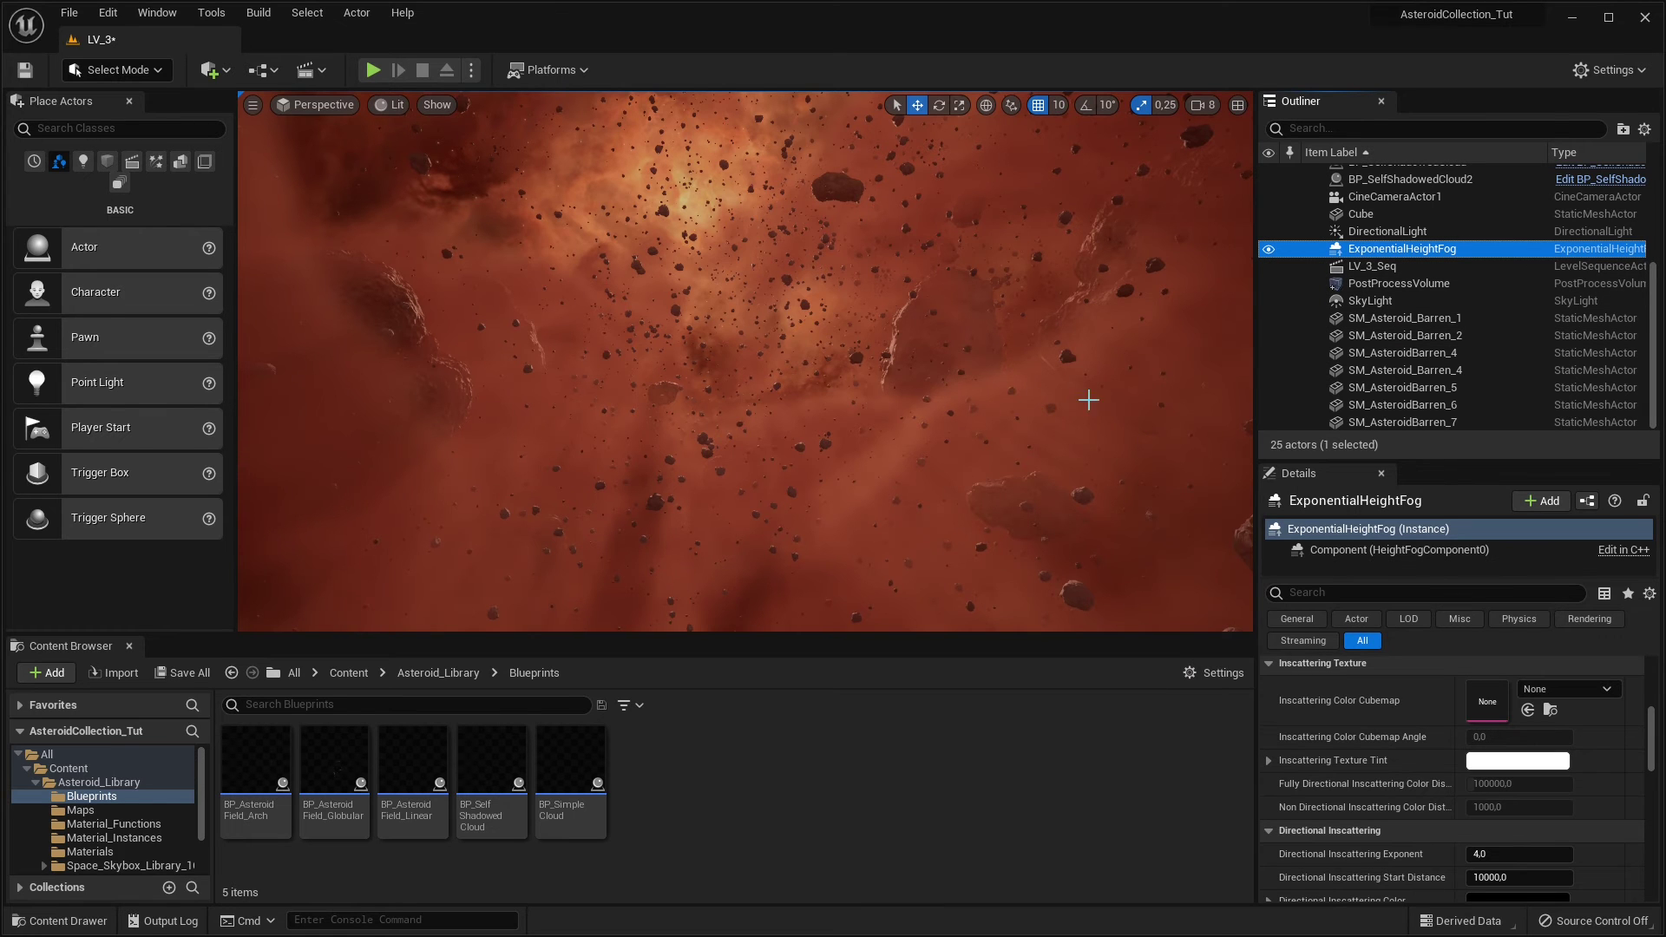
pyautogui.scroll(3, 1469, 819)
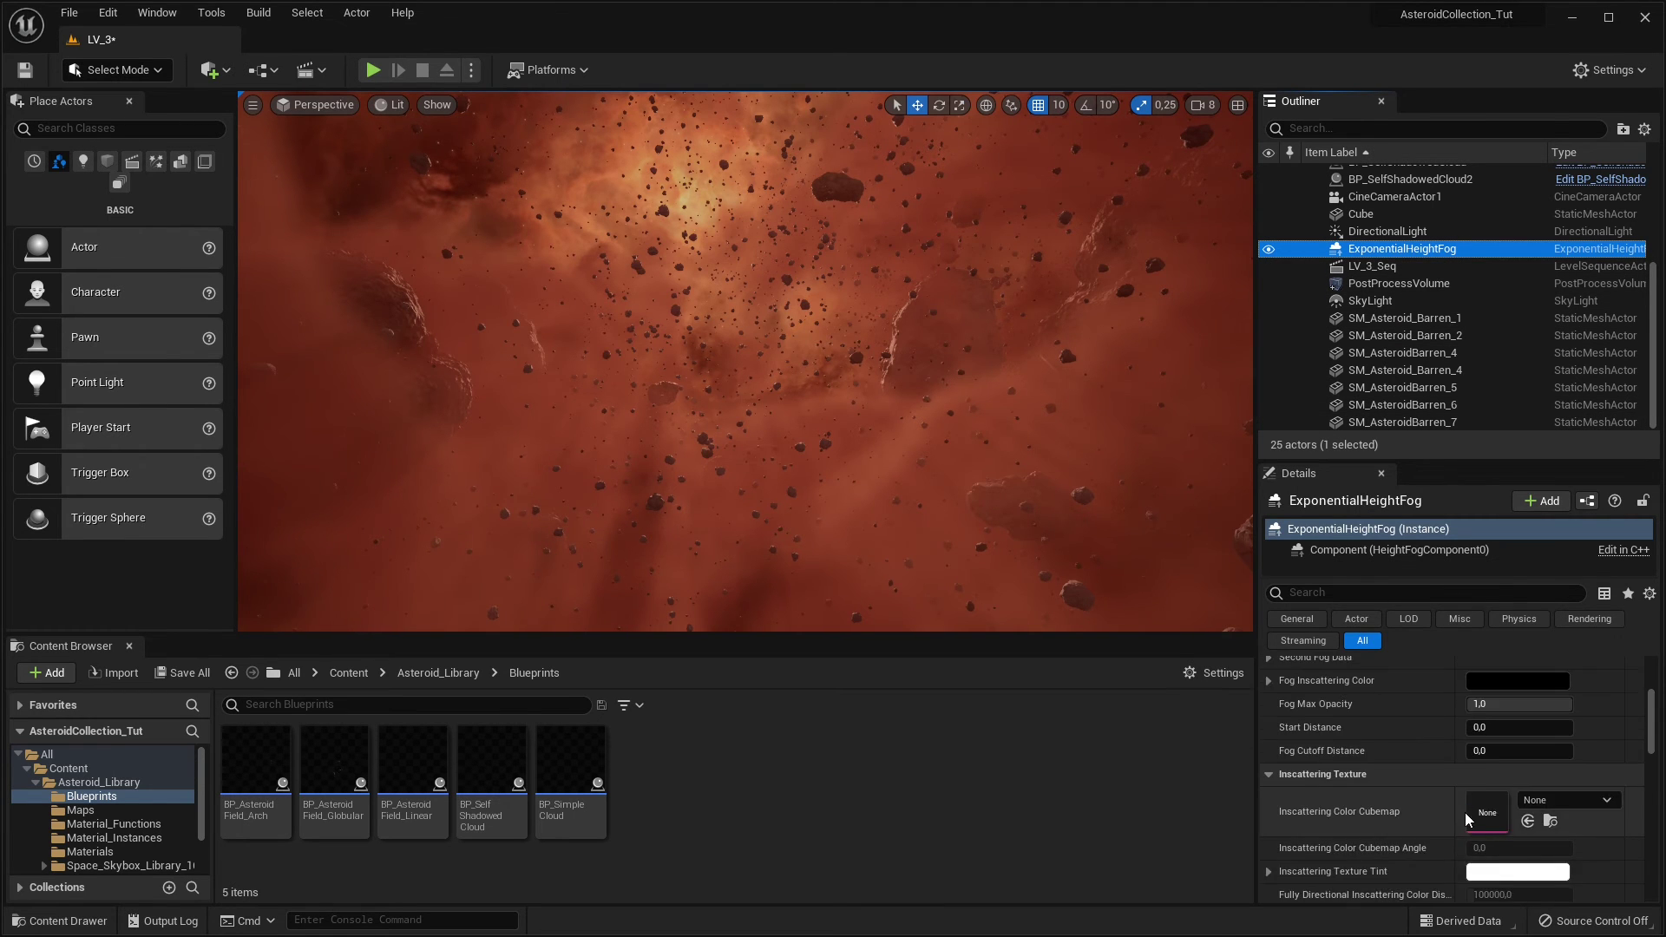
pyautogui.scroll(3, 1467, 820)
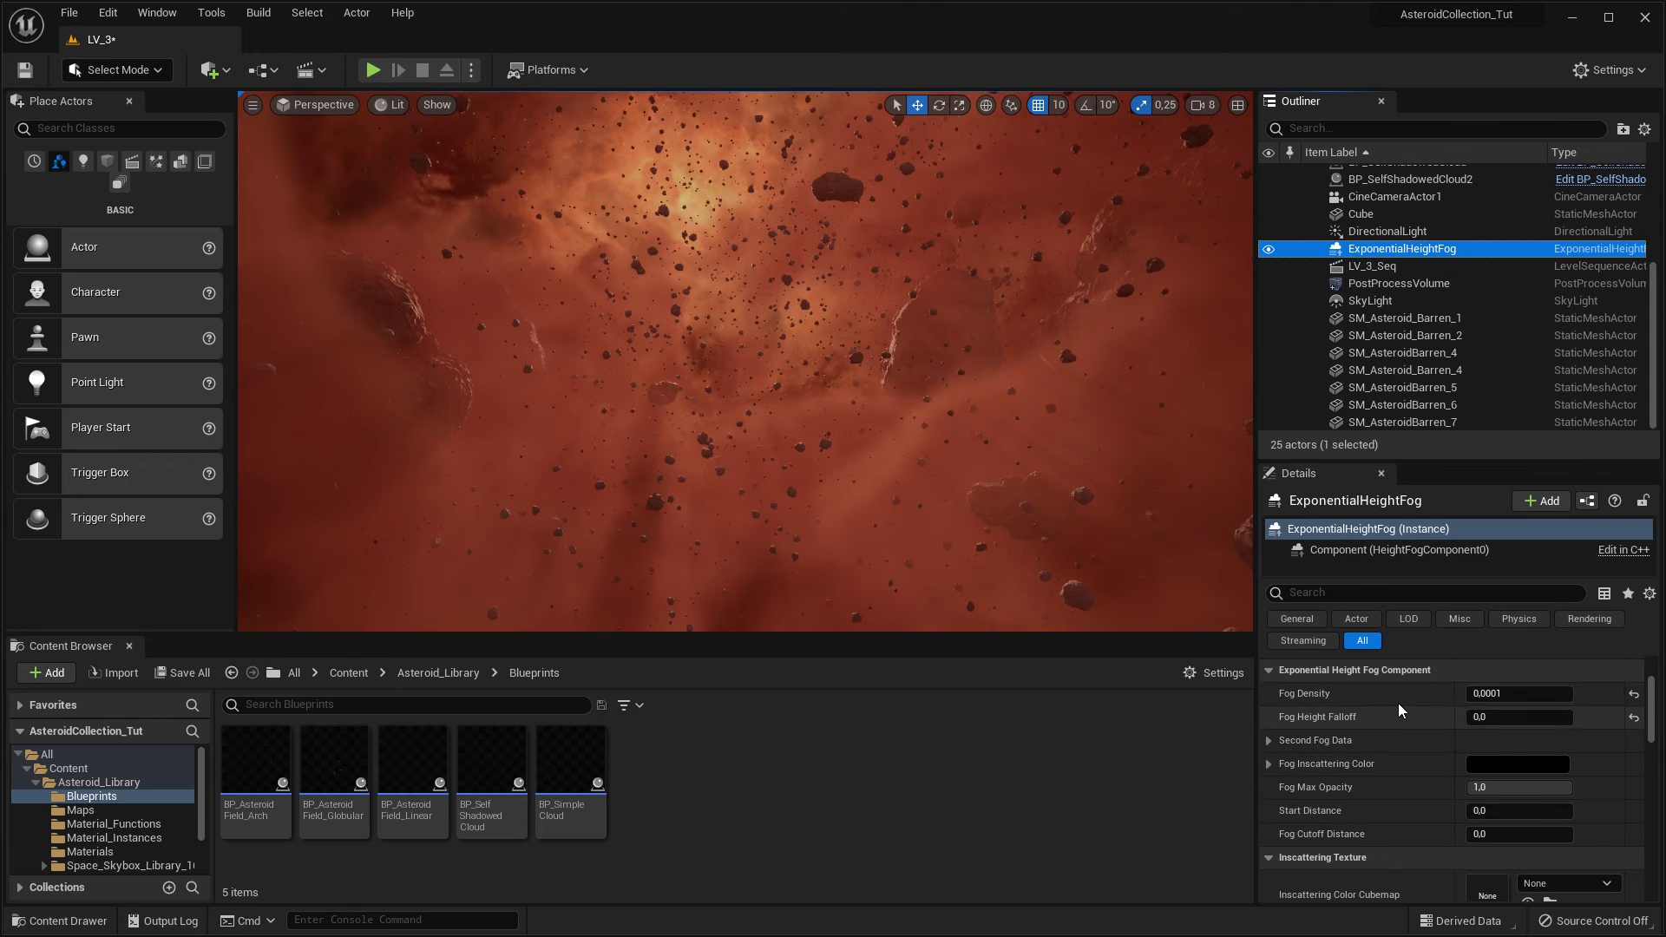
pyautogui.scroll(-2, 1617, 776)
pyautogui.scroll(-5, 1618, 778)
pyautogui.scroll(-2, 1620, 777)
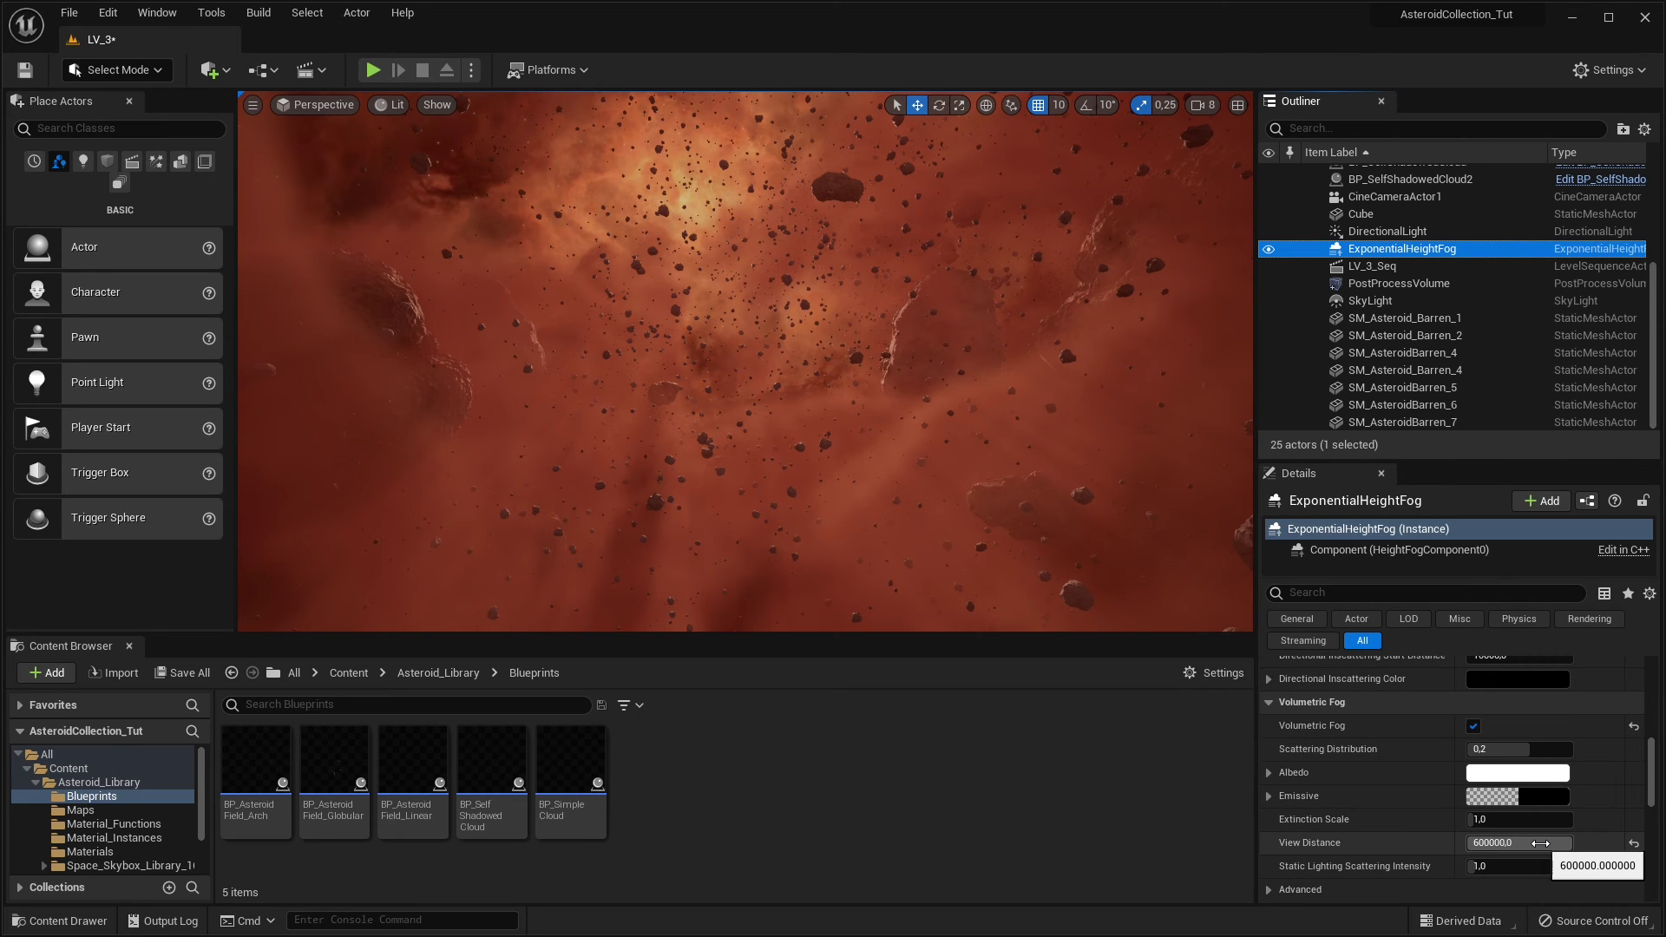